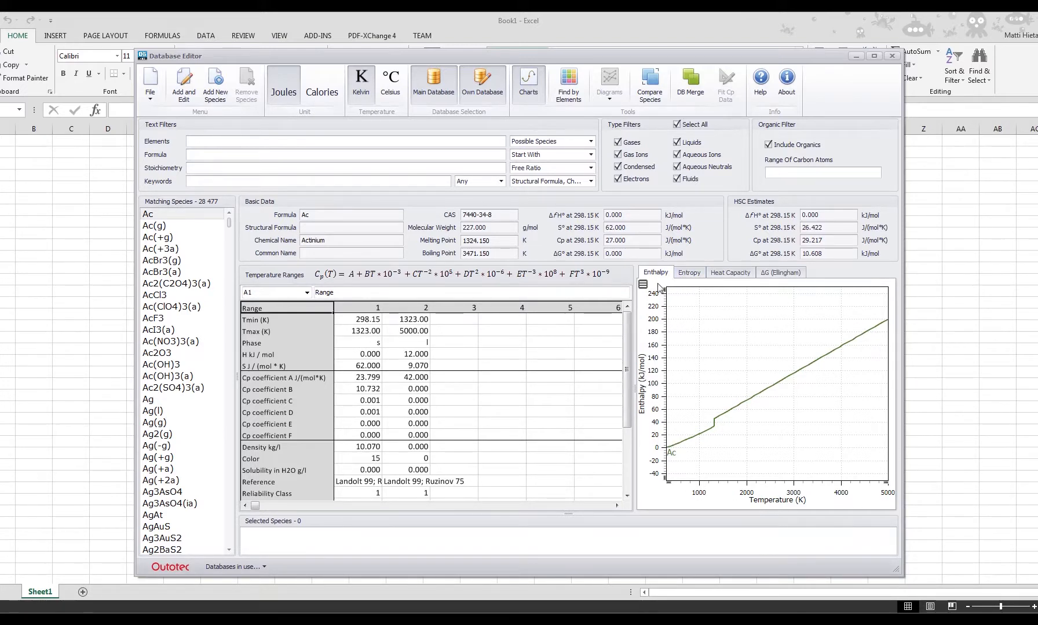
- Filter the species list to possible species containing the elements Cu and O
{"action": "left_click", "coordinate": [681, 274]}
{"action": "left_click", "coordinate": [658, 272]}
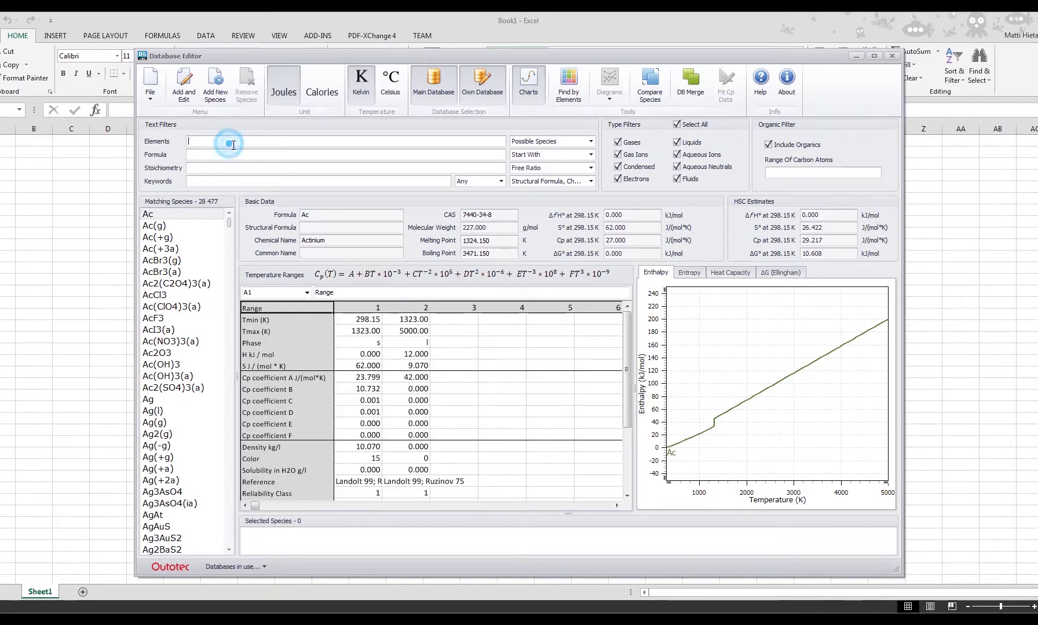
{"action": "type", "text": "Cu O"}
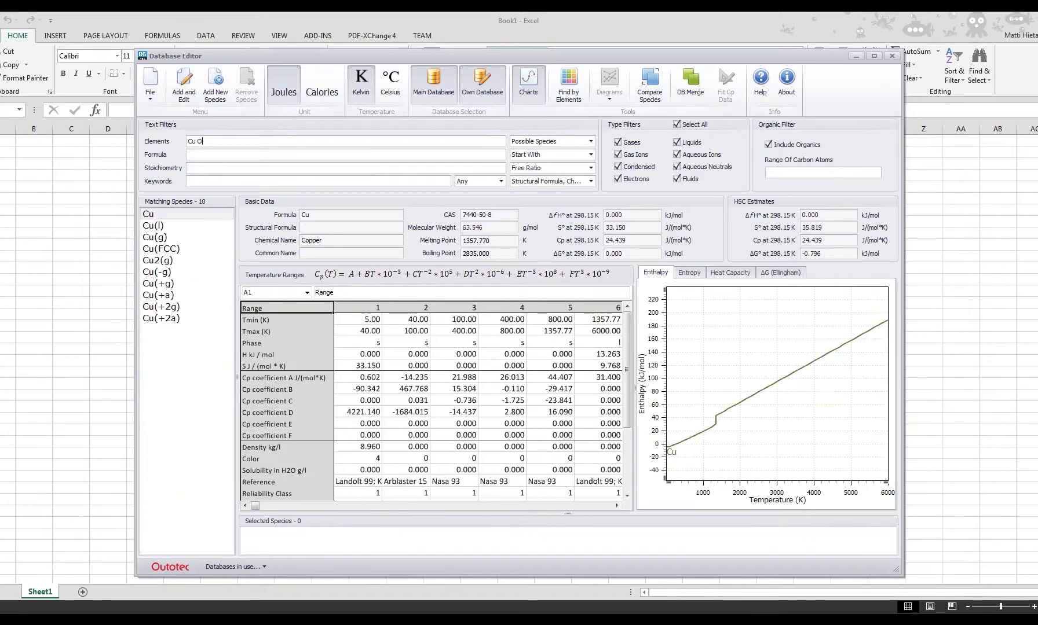
{"action": "left_click_drag", "start_coordinate": [218, 141], "coordinate": [177, 142]}
{"action": "left_click", "coordinate": [205, 140]}
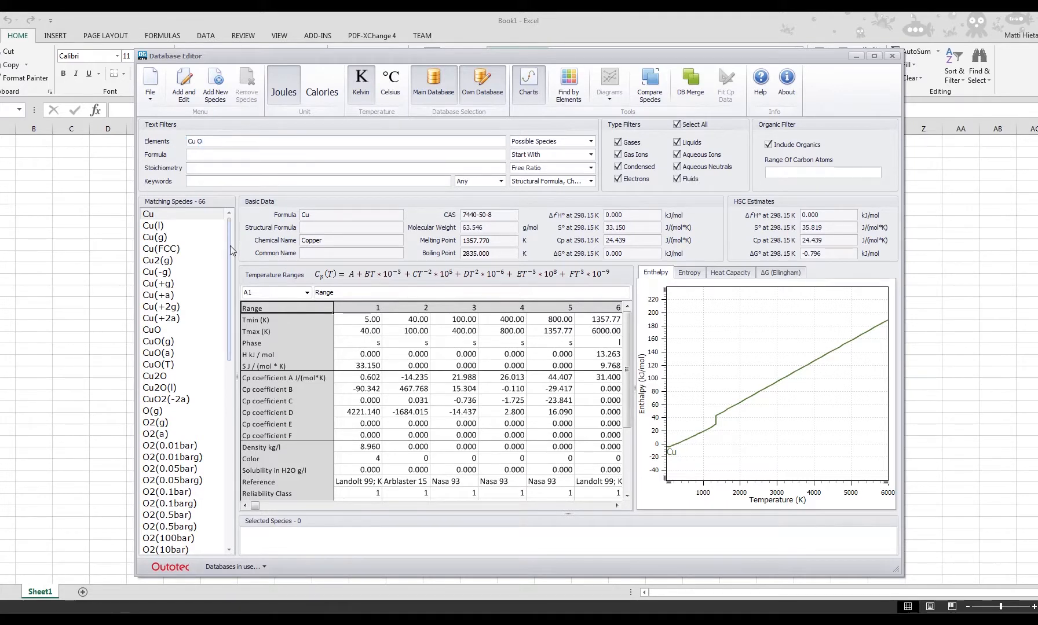
- Clear the elements filter to list all species again
{"action": "left_click", "coordinate": [208, 141]}
{"action": "mouse_move", "coordinate": [226, 232]}
{"action": "left_mouse_down"}
{"action": "mouse_move", "coordinate": [226, 448]}
{"action": "mouse_move", "coordinate": [223, 231]}
{"action": "left_mouse_up"}
{"action": "key", "text": "BackSpace"}
{"action": "key", "text": "BackSpace"}
{"action": "key", "text": "BackSpace"}
{"action": "key", "text": "BackSpace"}
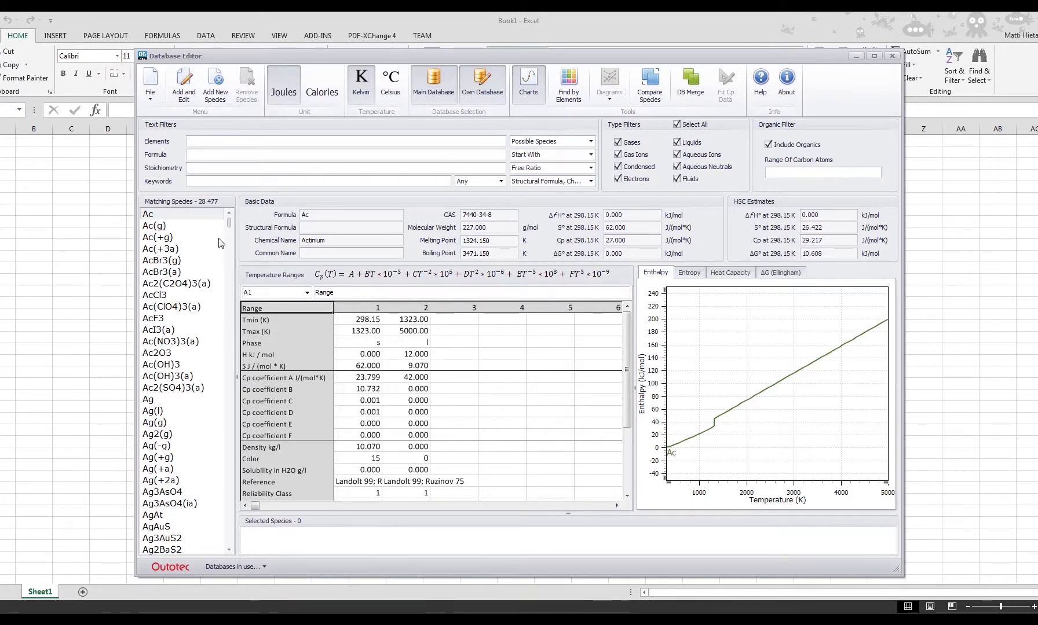
- Compare the basic data, temperature ranges and enthalpy charts of the species Ac and Ac(g)
{"action": "left_click", "coordinate": [162, 225]}
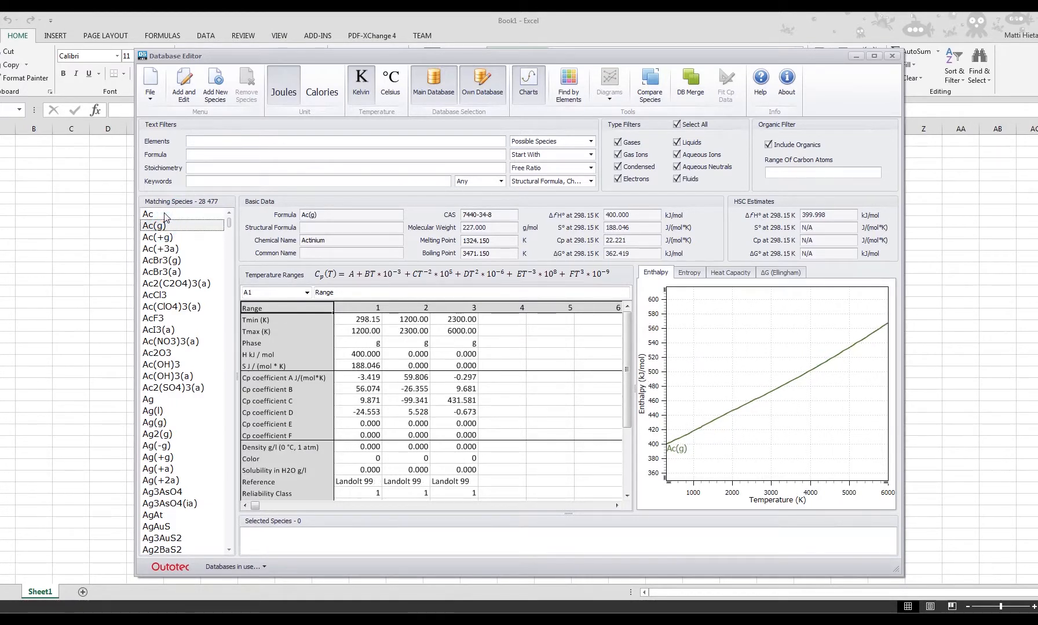
{"action": "left_click", "coordinate": [163, 214]}
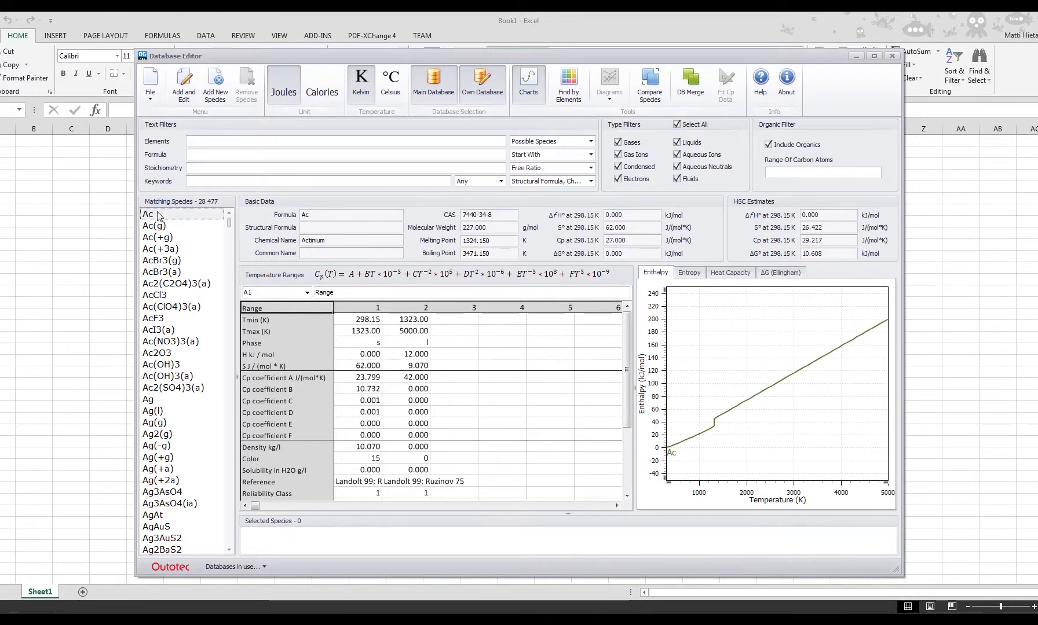
{"action": "left_click", "coordinate": [155, 225]}
{"action": "left_click", "coordinate": [162, 214]}
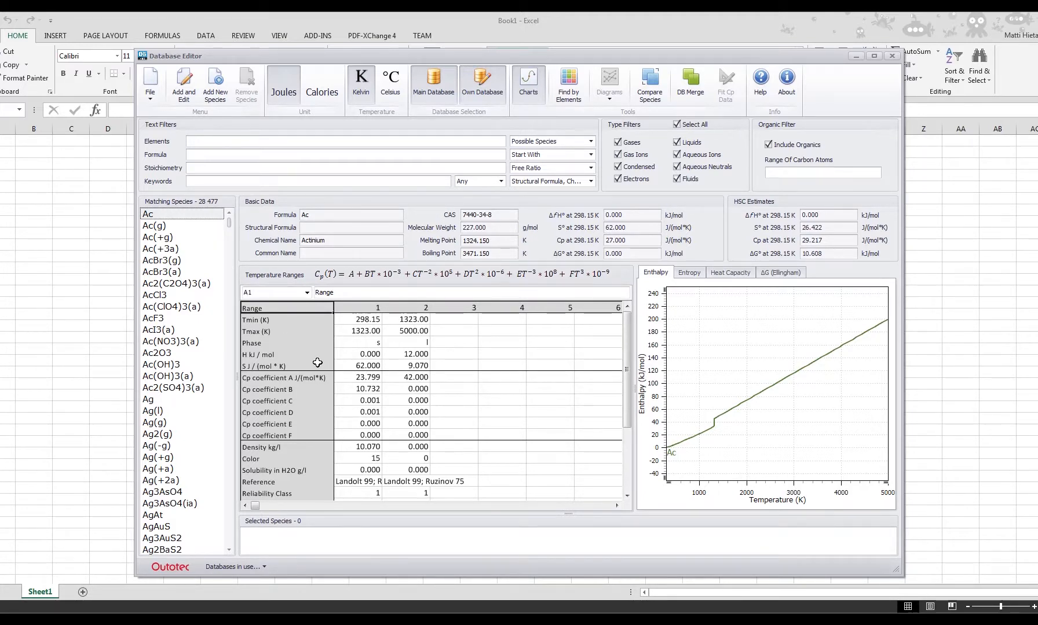
- Examine the phase of each temperature range for Ac and for Ac(g)
{"action": "left_click", "coordinate": [353, 343]}
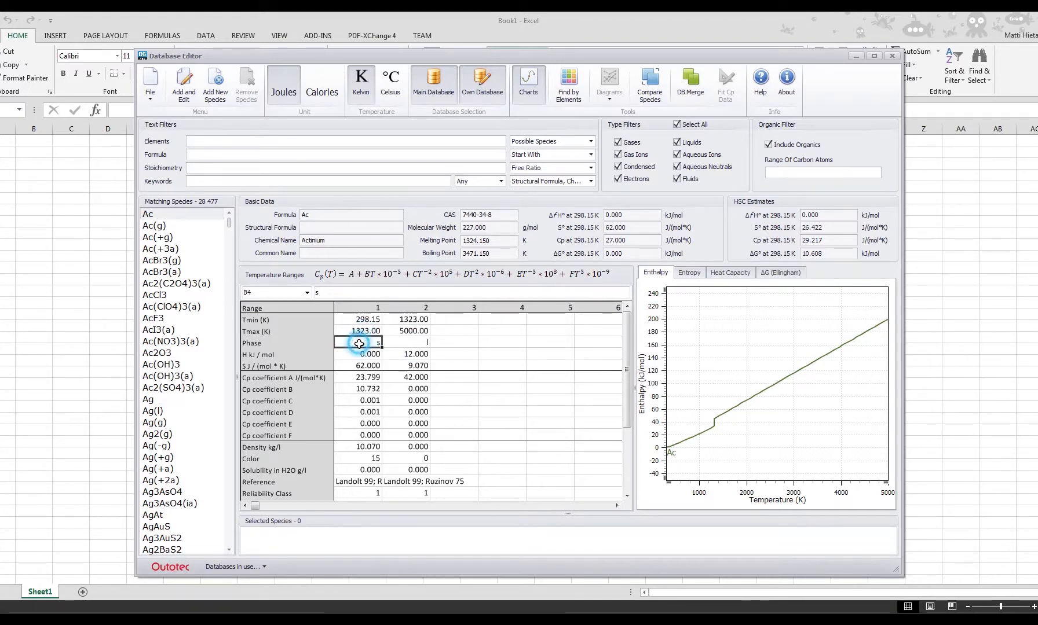
{"action": "left_click", "coordinate": [419, 344]}
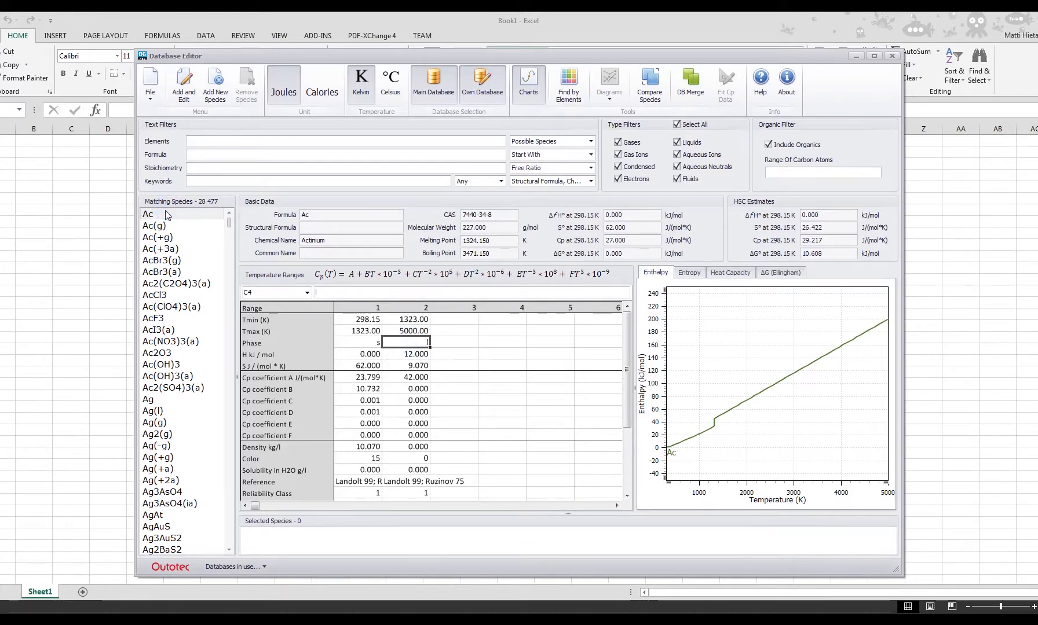
{"action": "left_click", "coordinate": [165, 226]}
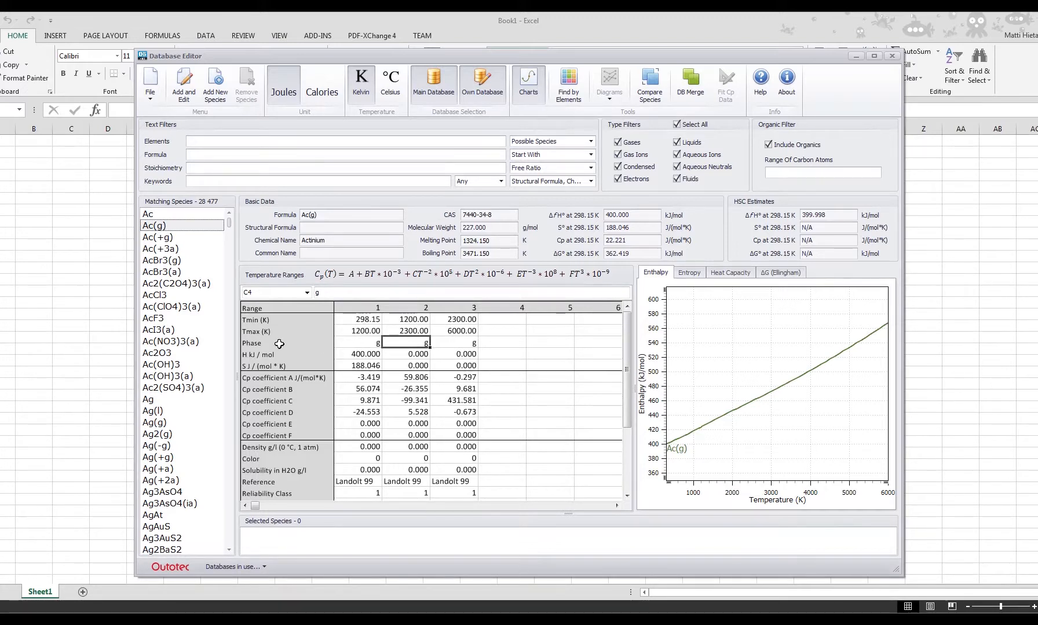
{"action": "left_click_drag", "start_coordinate": [358, 344], "coordinate": [469, 344]}
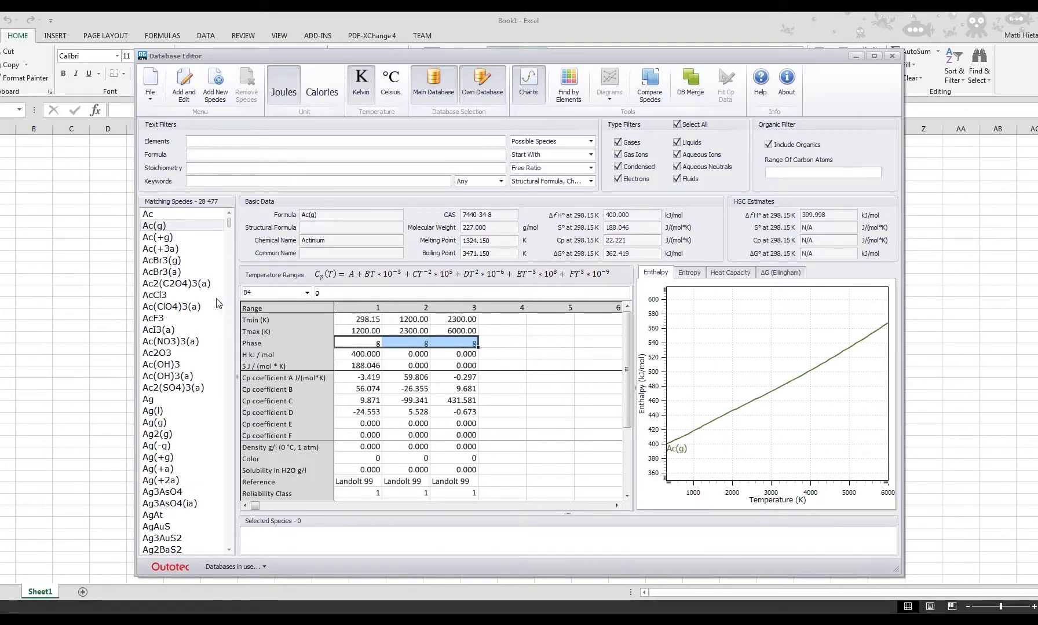
- Inspect the phase data of Ac(ClO4)3(a) and browse the list of matching species
{"action": "left_click", "coordinate": [178, 307]}
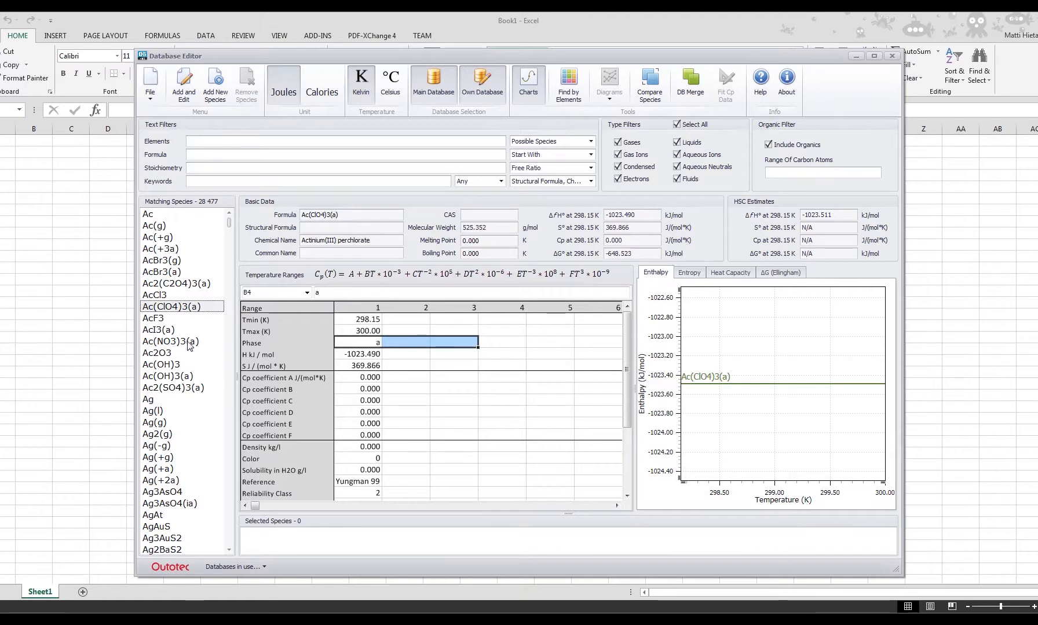
{"action": "scroll", "coordinate": [181, 360], "scroll_direction": "down", "scroll_amount": 2}
{"action": "scroll", "coordinate": [181, 360], "scroll_direction": "down", "scroll_amount": 7}
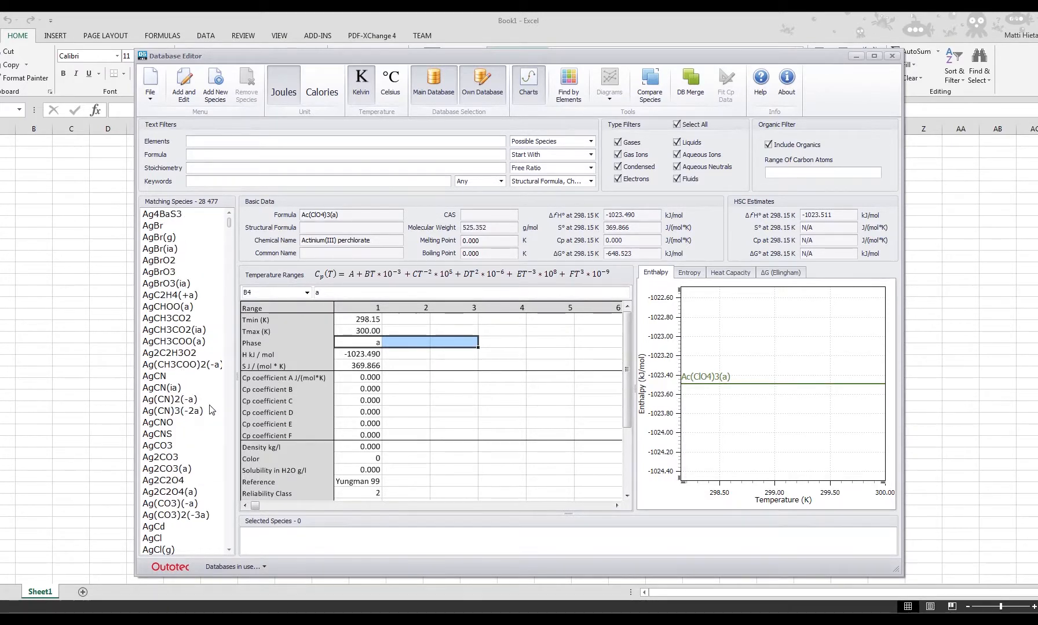
{"action": "scroll", "coordinate": [209, 420], "scroll_direction": "down", "scroll_amount": 4}
{"action": "scroll", "coordinate": [209, 427], "scroll_direction": "down", "scroll_amount": 1}
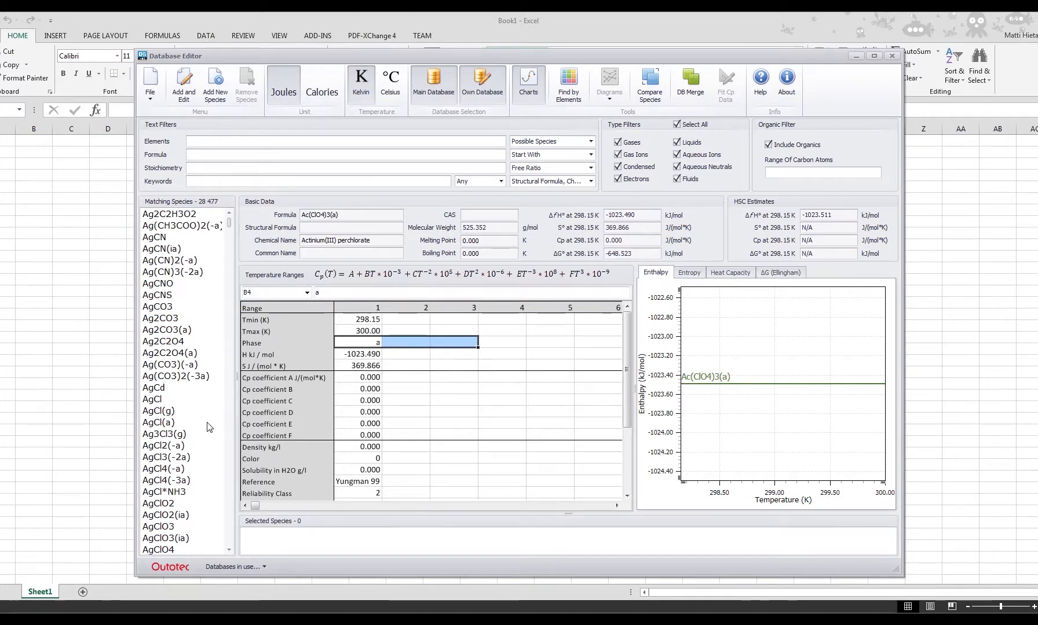
{"action": "scroll", "coordinate": [209, 427], "scroll_direction": "down", "scroll_amount": 6}
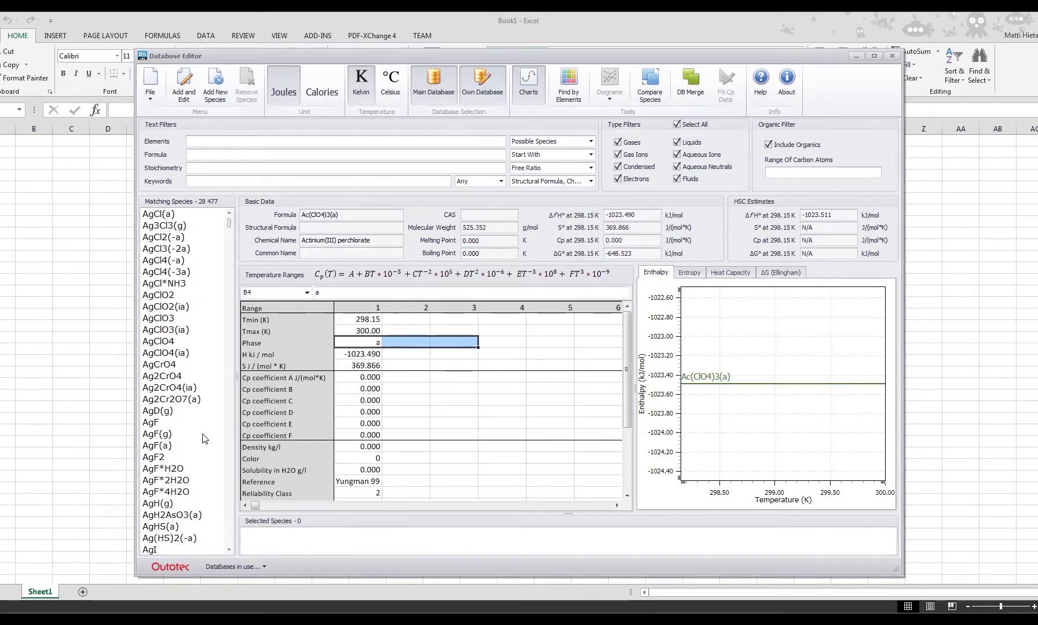
{"action": "scroll", "coordinate": [200, 417], "scroll_direction": "up", "scroll_amount": 15}
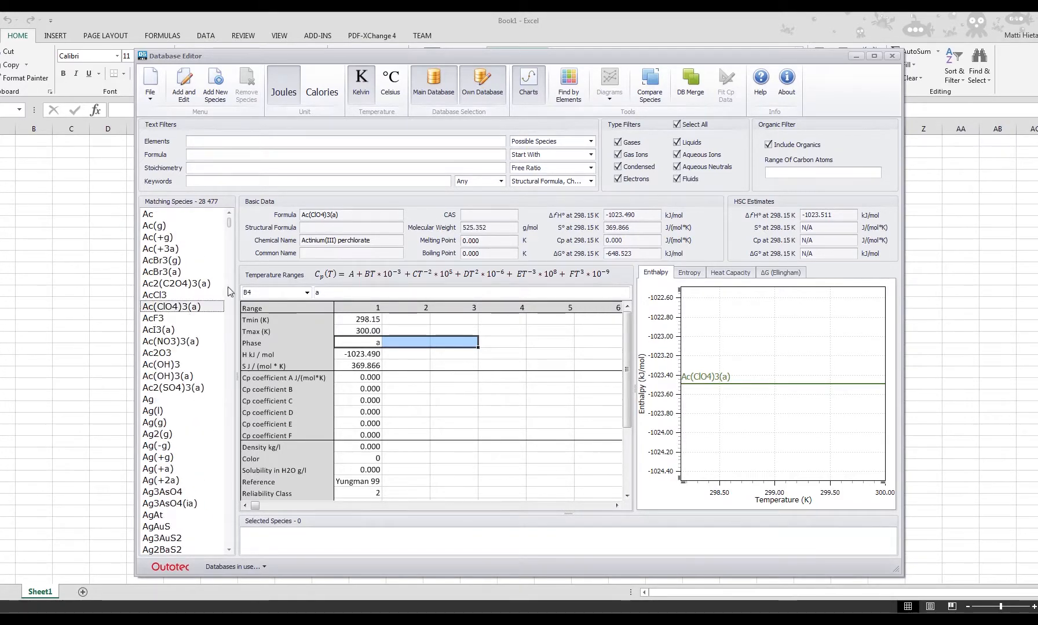
- Show the data of Ac again and check the phase of its first temperature range
{"action": "left_click", "coordinate": [188, 214]}
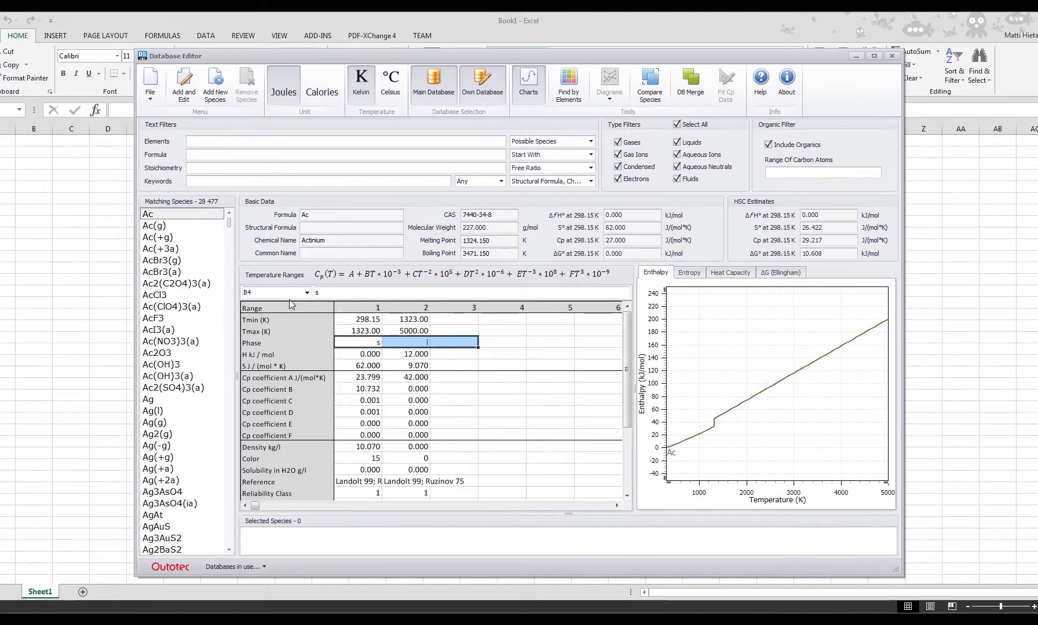
{"action": "left_click", "coordinate": [349, 342]}
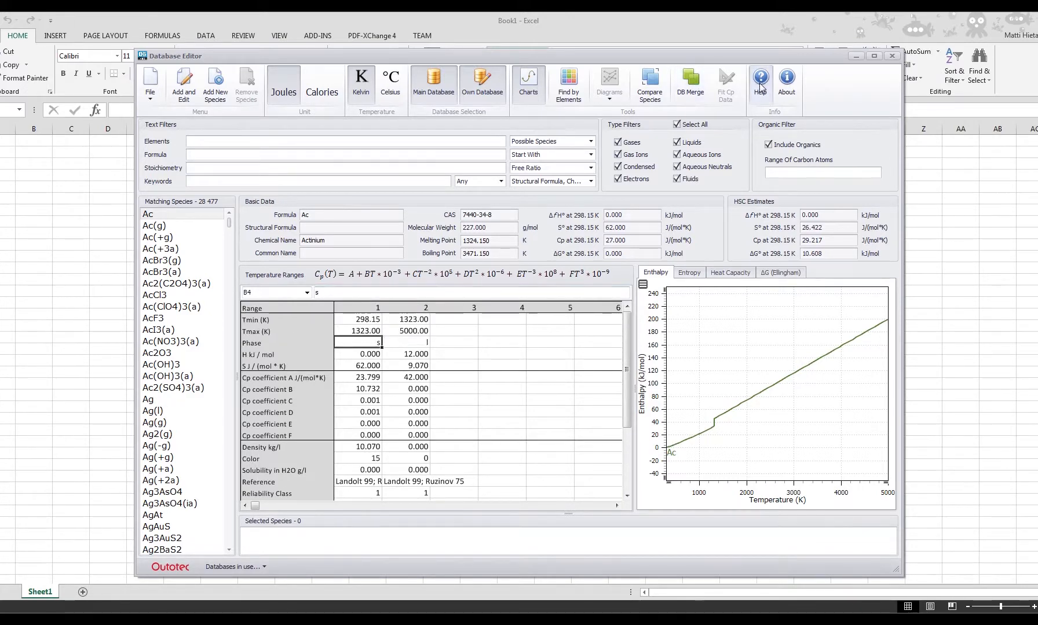
{"action": "left_click", "coordinate": [259, 310]}
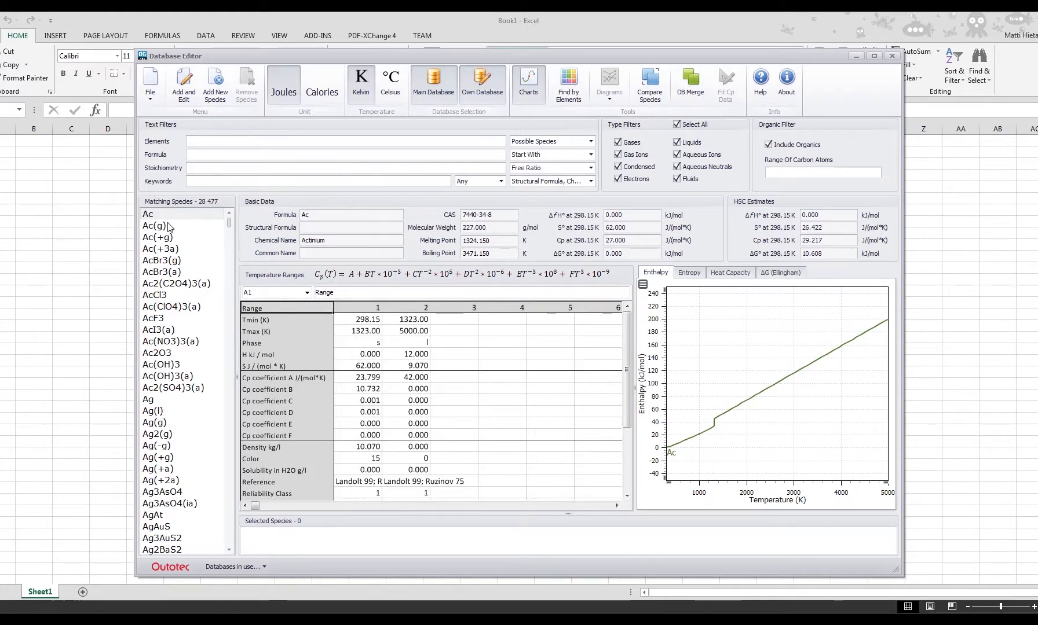
- Compare the species lists of the main and own databases by toggling them, ending with both active
{"action": "left_click", "coordinate": [433, 87]}
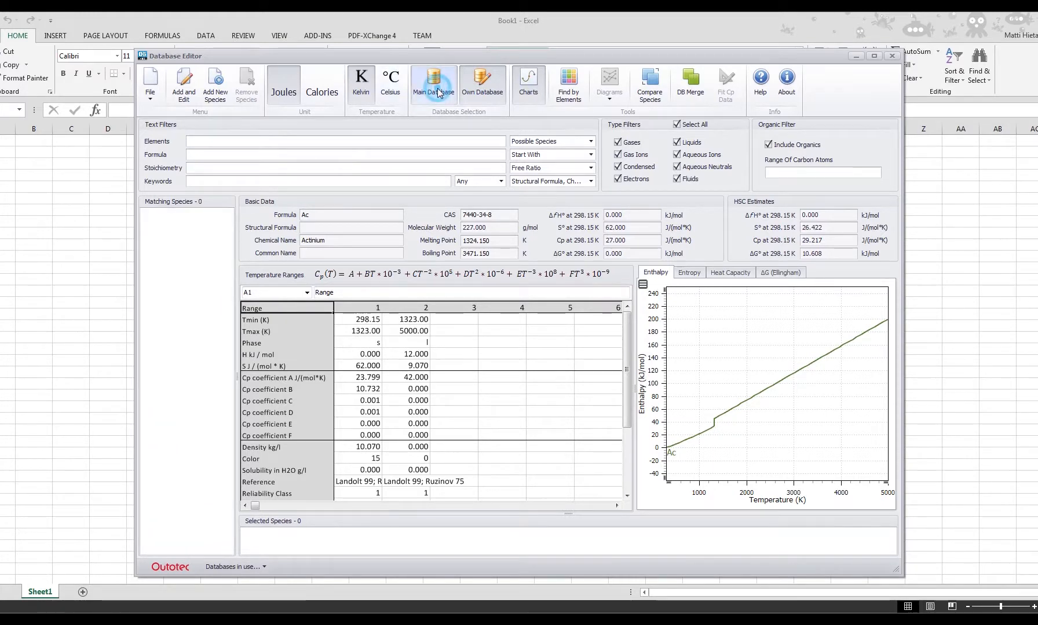
{"action": "left_click", "coordinate": [489, 81]}
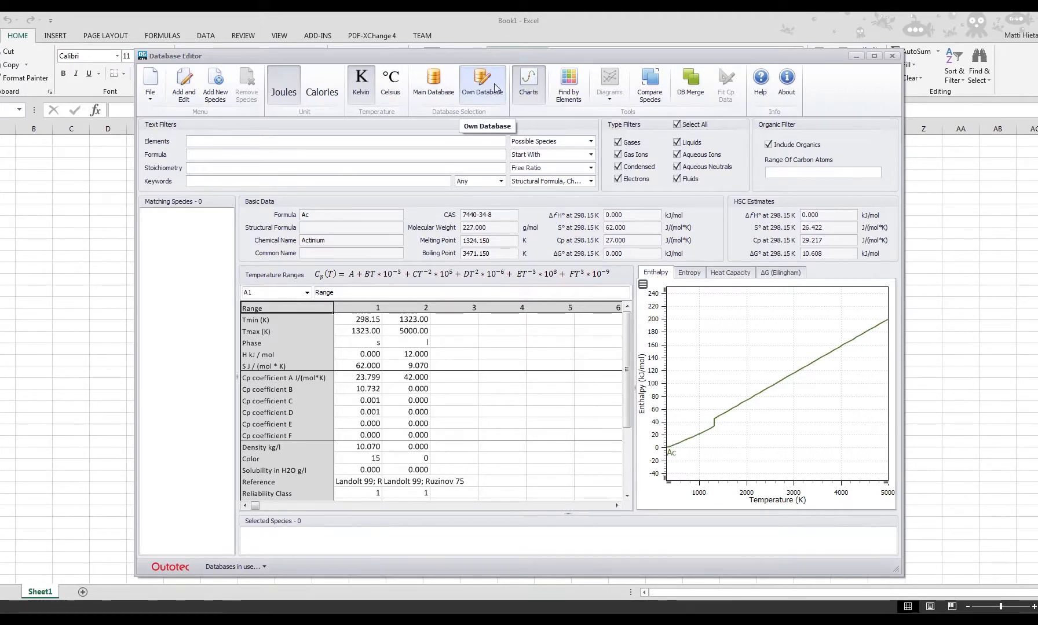
{"action": "left_click", "coordinate": [433, 87]}
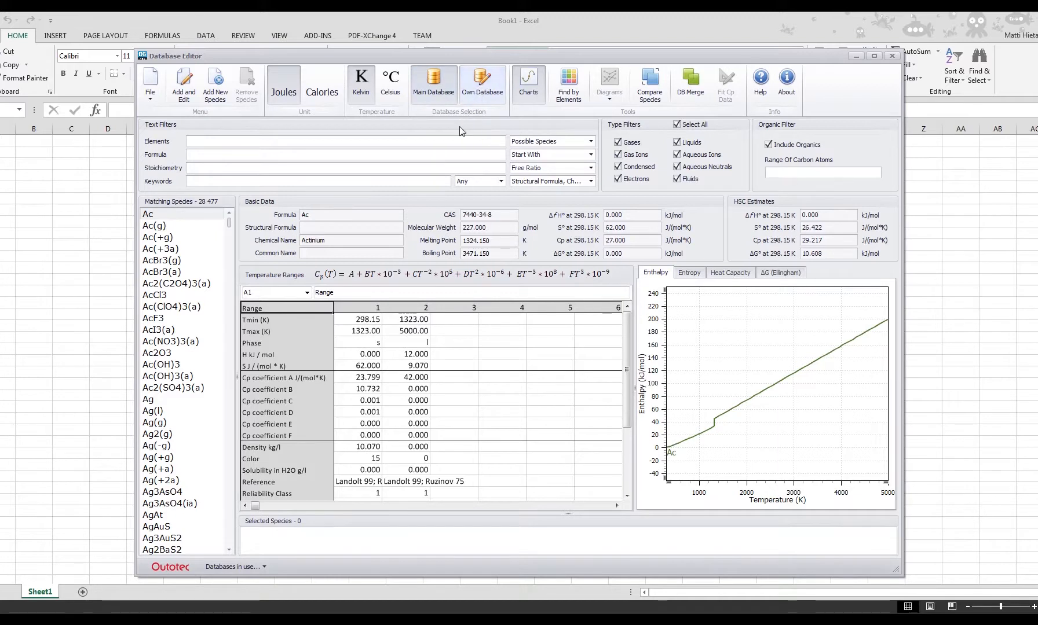
{"action": "left_click", "coordinate": [476, 100]}
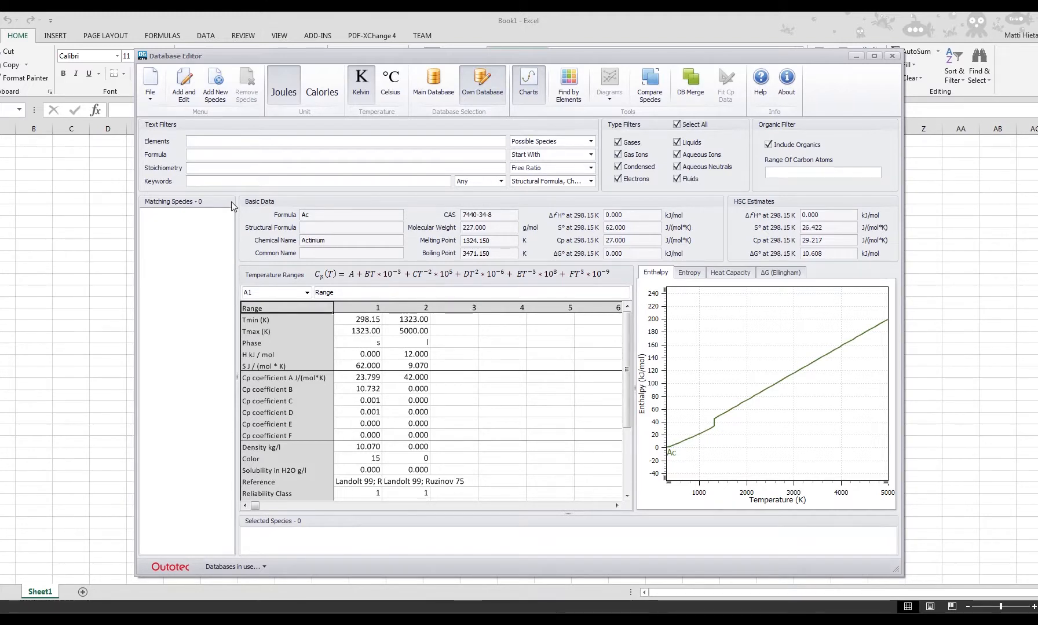
{"action": "left_click", "coordinate": [431, 85]}
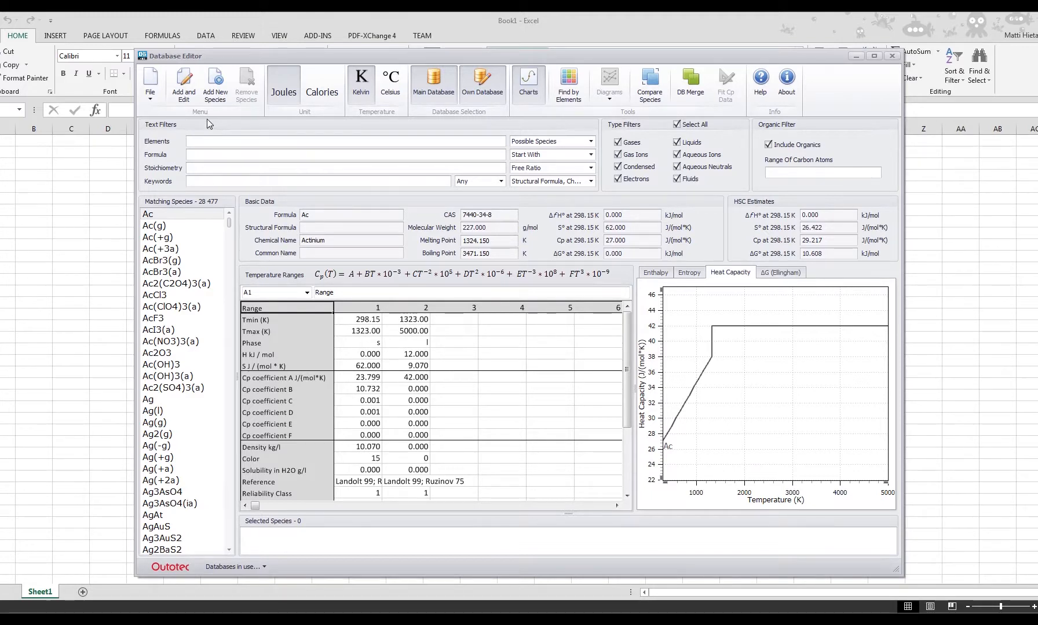
- Add a new species and try to save it with the formula Cq
{"action": "left_click", "coordinate": [216, 82]}
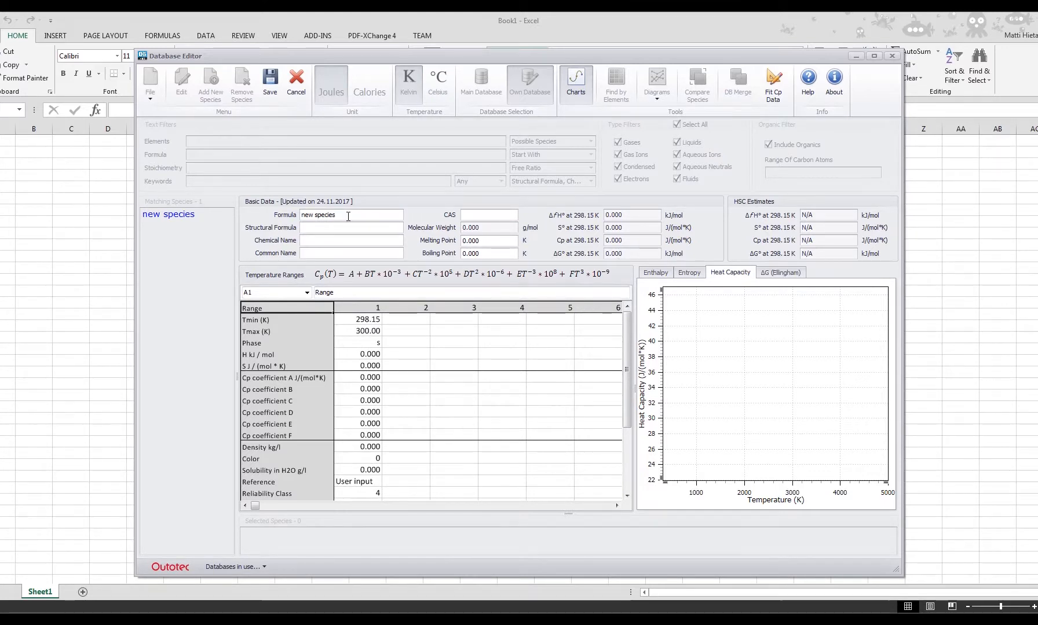
{"action": "left_click_drag", "start_coordinate": [348, 216], "coordinate": [277, 215]}
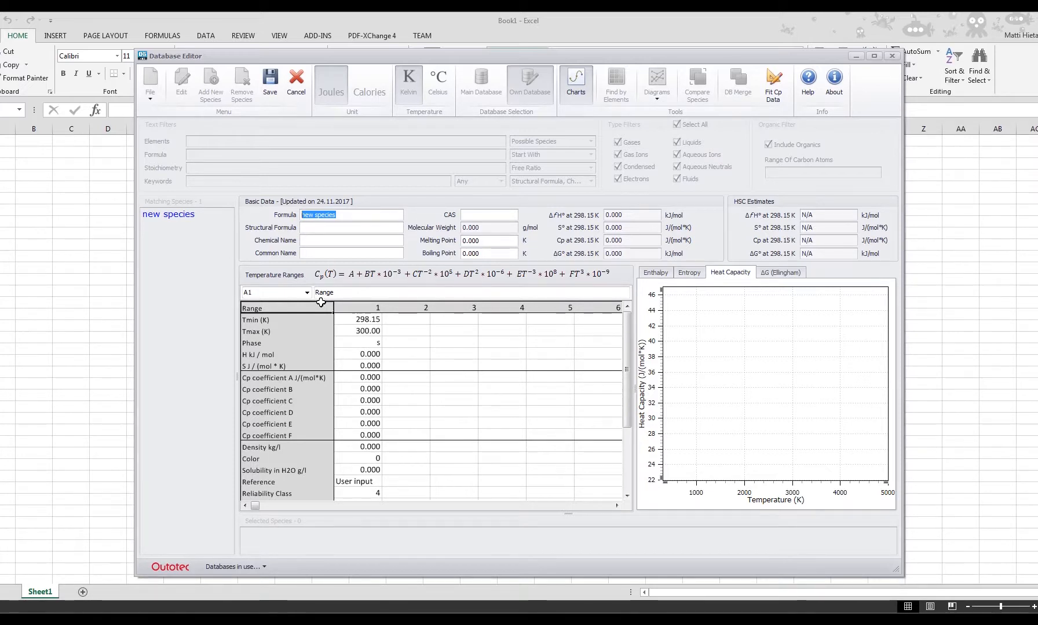
{"action": "type", "text": "Cq"}
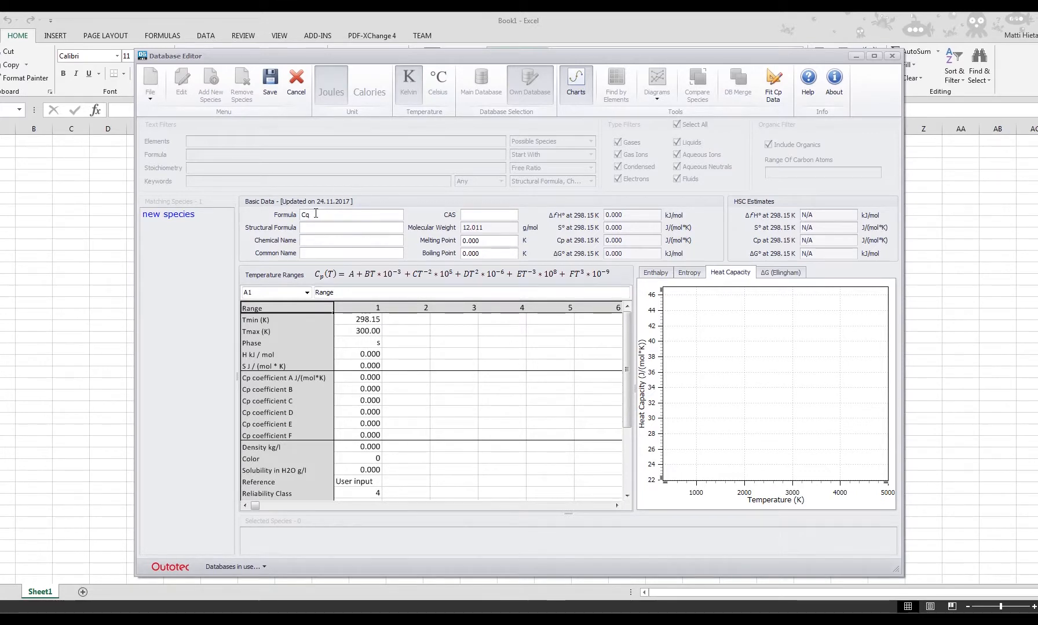
{"action": "left_click", "coordinate": [270, 81]}
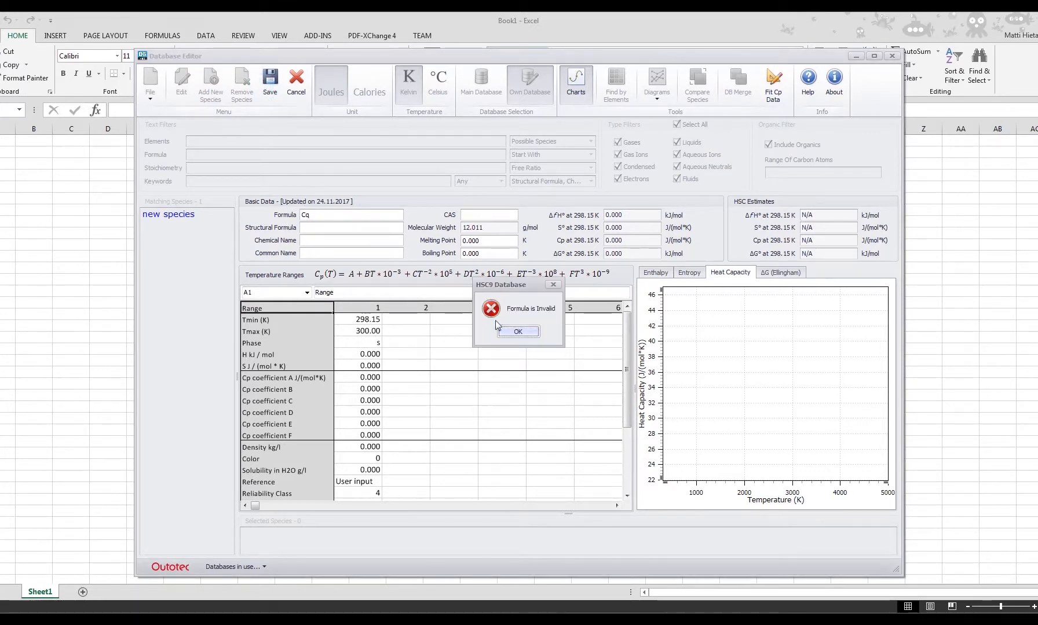
{"action": "left_click_drag", "start_coordinate": [524, 285], "coordinate": [399, 276]}
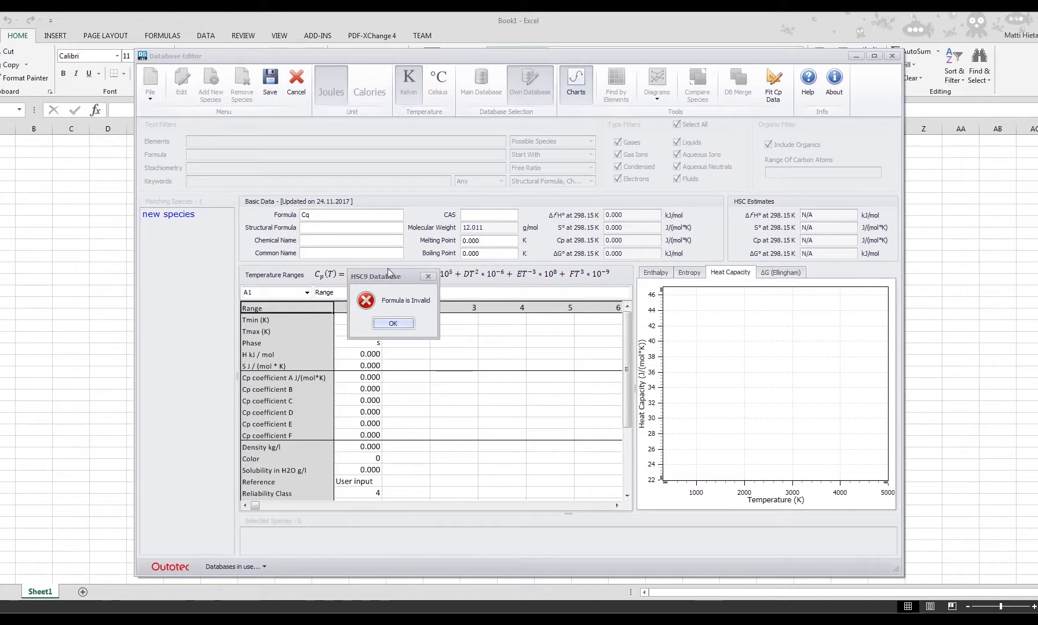
{"action": "left_click", "coordinate": [392, 324]}
- Set the new species' formula to C10H22
{"action": "left_click_drag", "start_coordinate": [322, 214], "coordinate": [264, 210]}
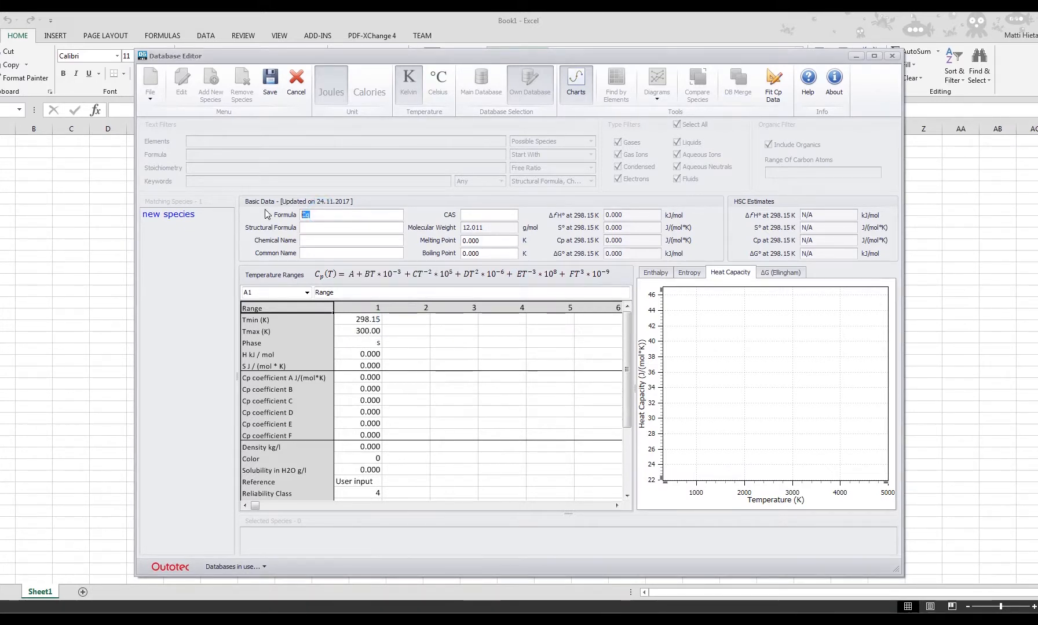
{"action": "type", "text": "C10"}
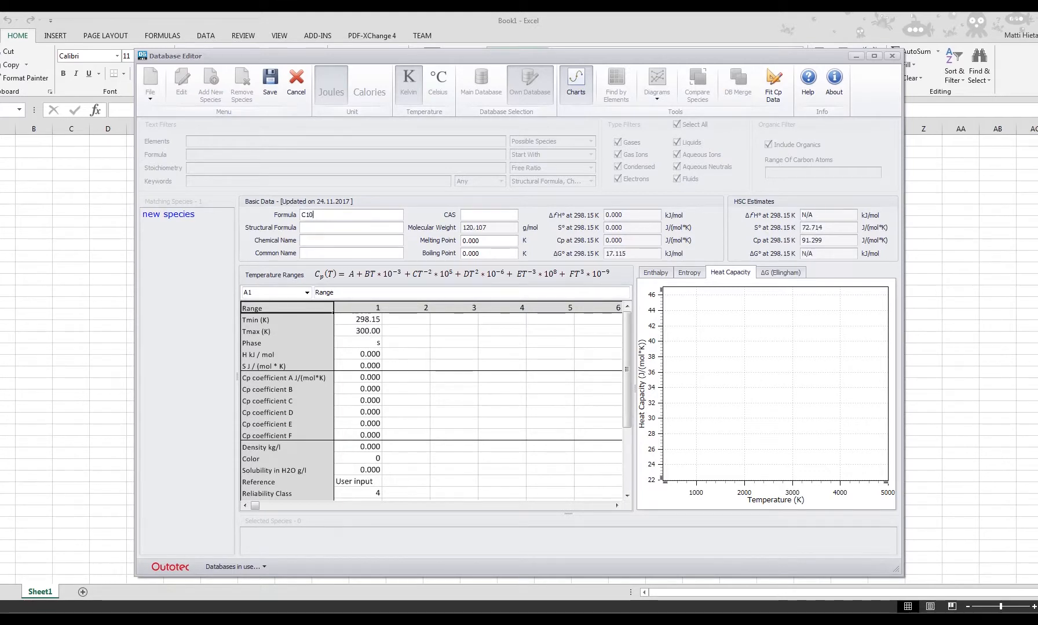
{"action": "type", "text": "H22"}
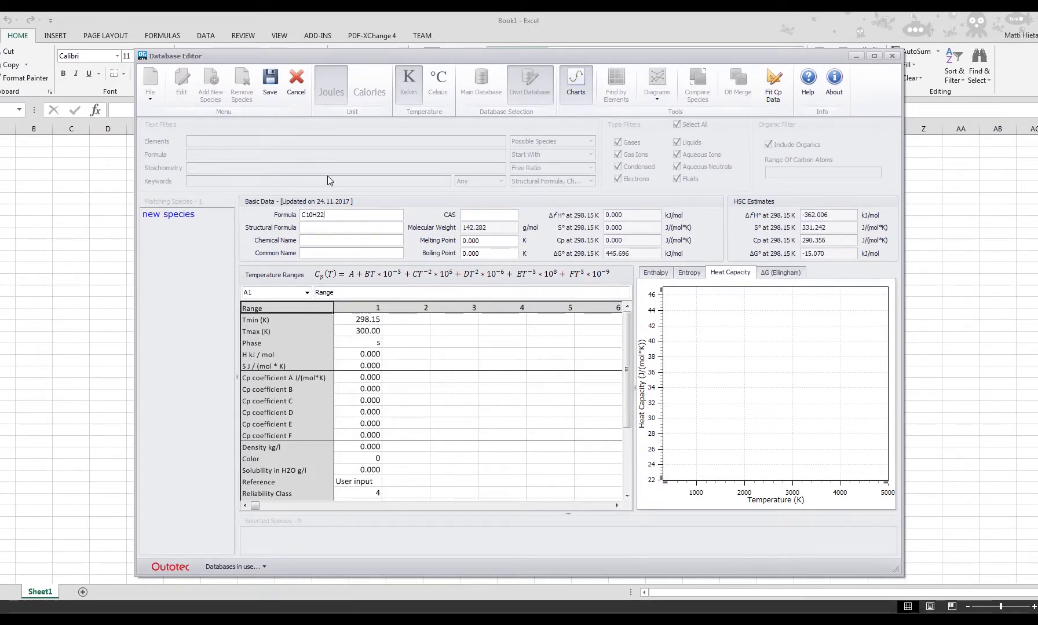
- Set H to 100 kJ/mol and Cp coefficient A to 10 for the new species' first temperature range
{"action": "left_click", "coordinate": [367, 355]}
{"action": "type", "text": "100"}
{"action": "key", "text": "Return"}
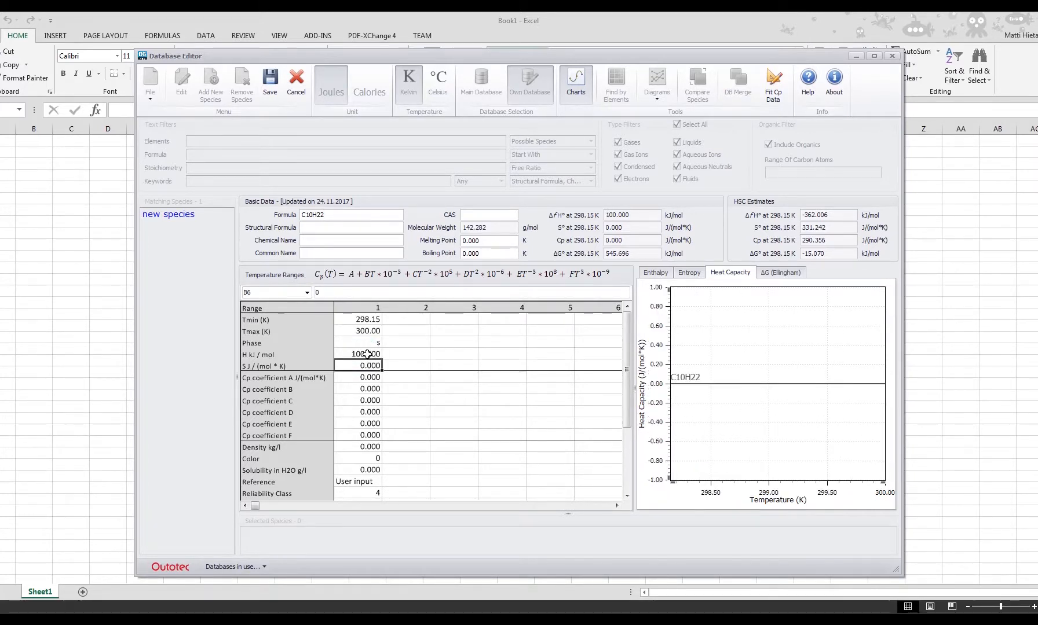
{"action": "key", "text": "Down"}
{"action": "type", "text": "10"}
{"action": "key", "text": "Return"}
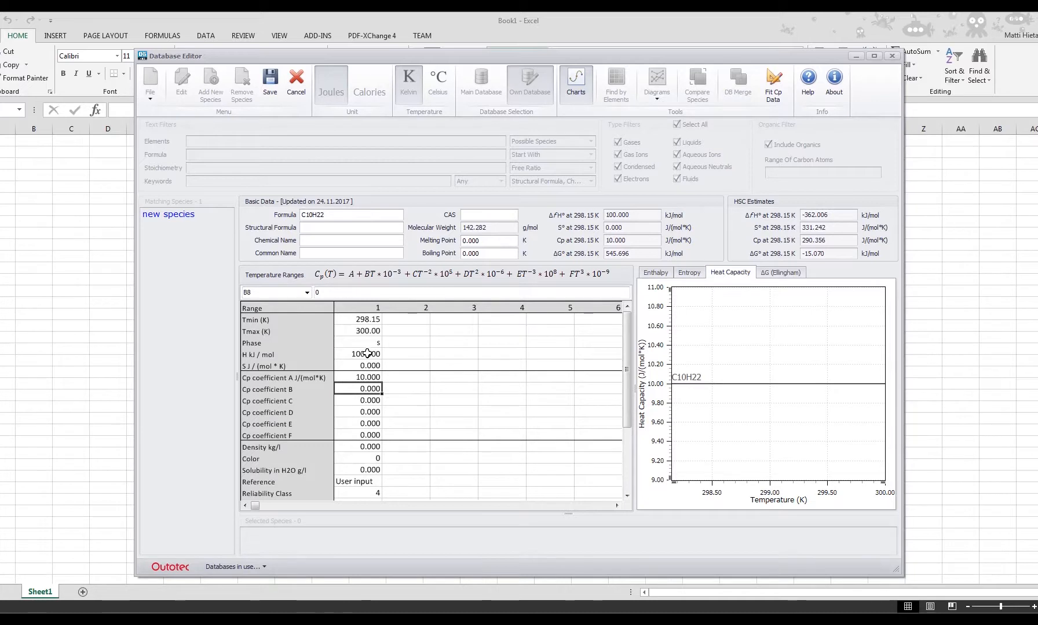
{"action": "left_click", "coordinate": [366, 363]}
{"action": "left_click", "coordinate": [426, 352]}
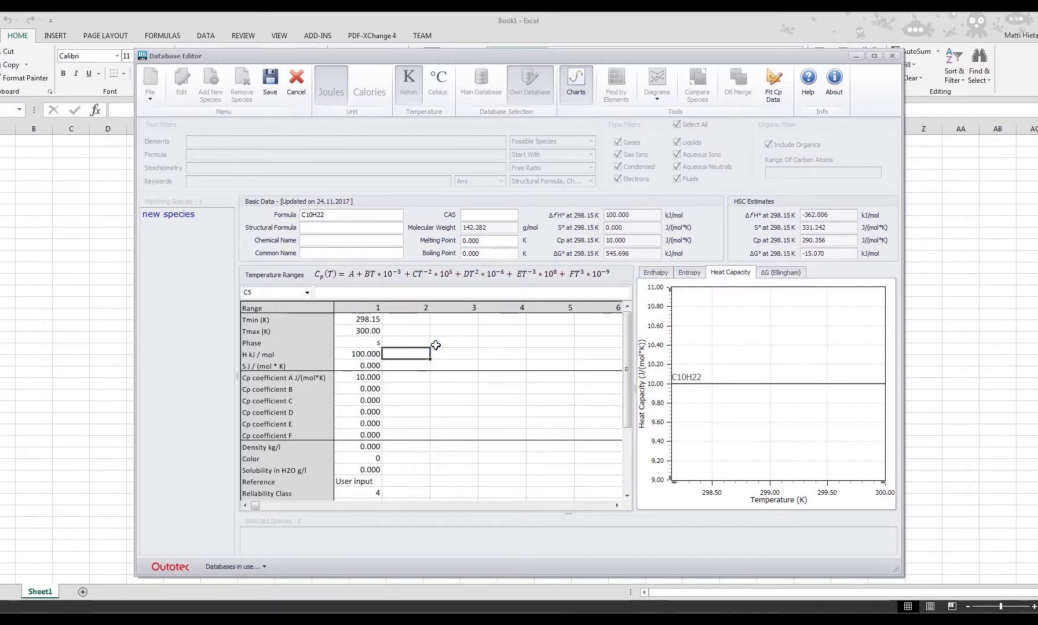
- Save the new species C10H22 to the own database
{"action": "left_click", "coordinate": [414, 322]}
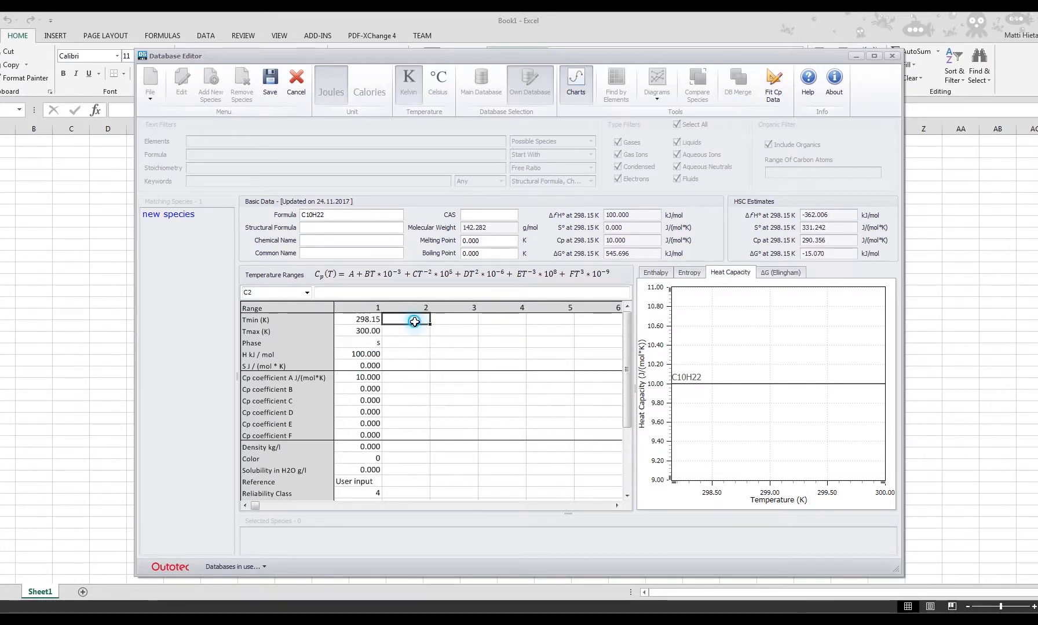
{"action": "left_click", "coordinate": [365, 312]}
{"action": "left_click", "coordinate": [268, 79]}
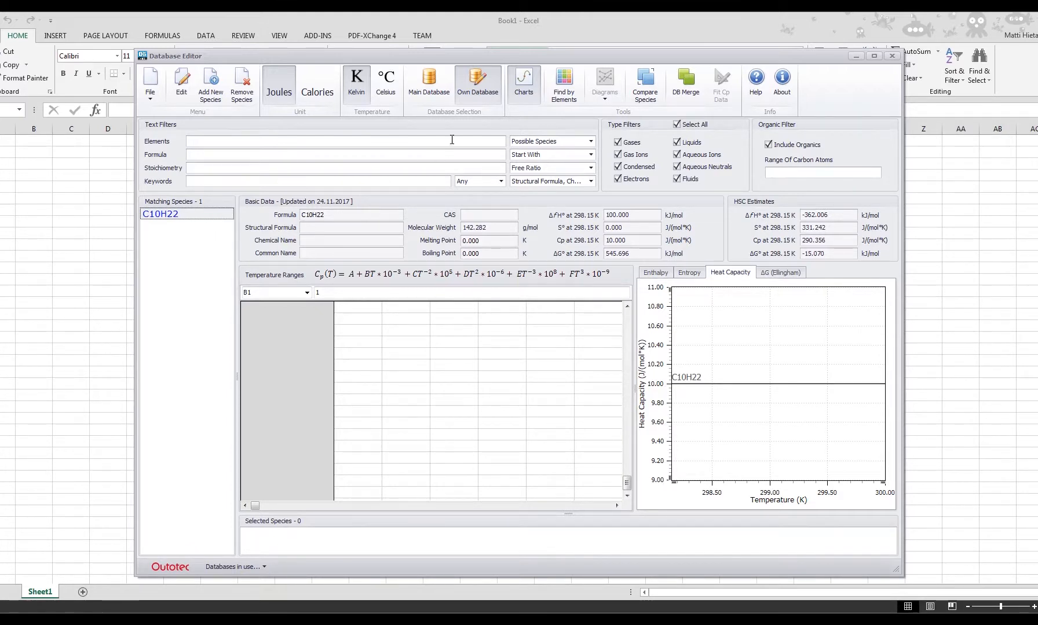
- Show the main database alongside the own one and add its Ac species to the own database for editing
{"action": "left_click", "coordinate": [429, 88]}
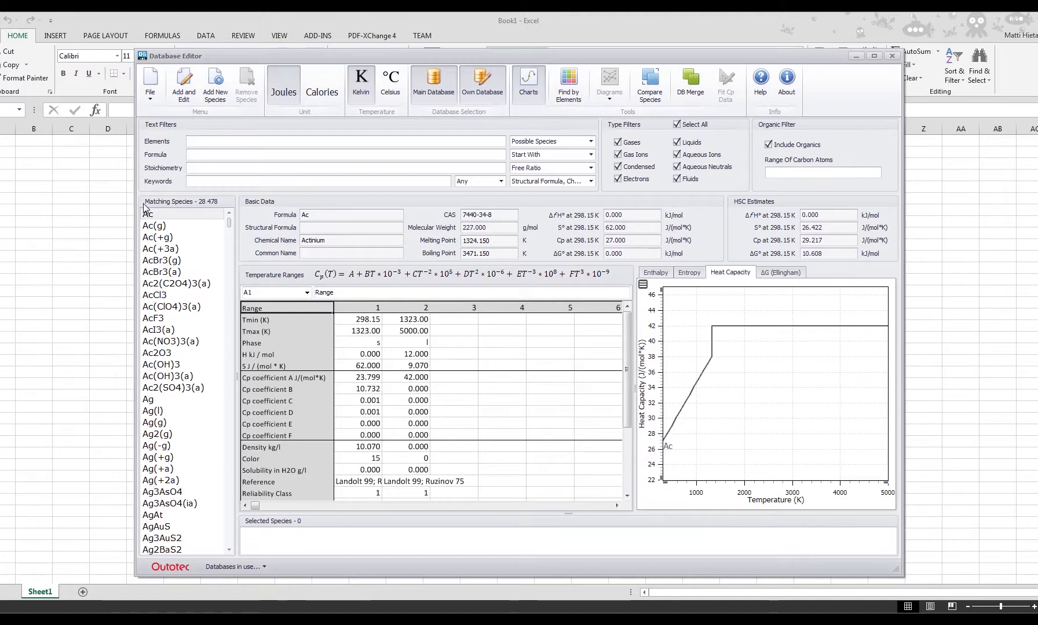
{"action": "left_click", "coordinate": [177, 215]}
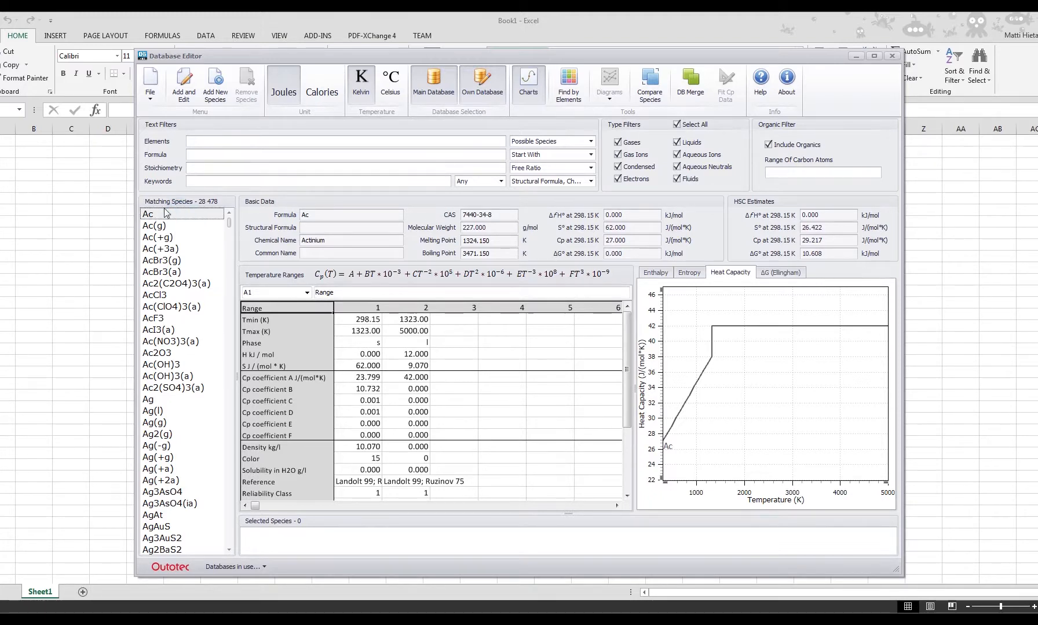
{"action": "left_click", "coordinate": [184, 81]}
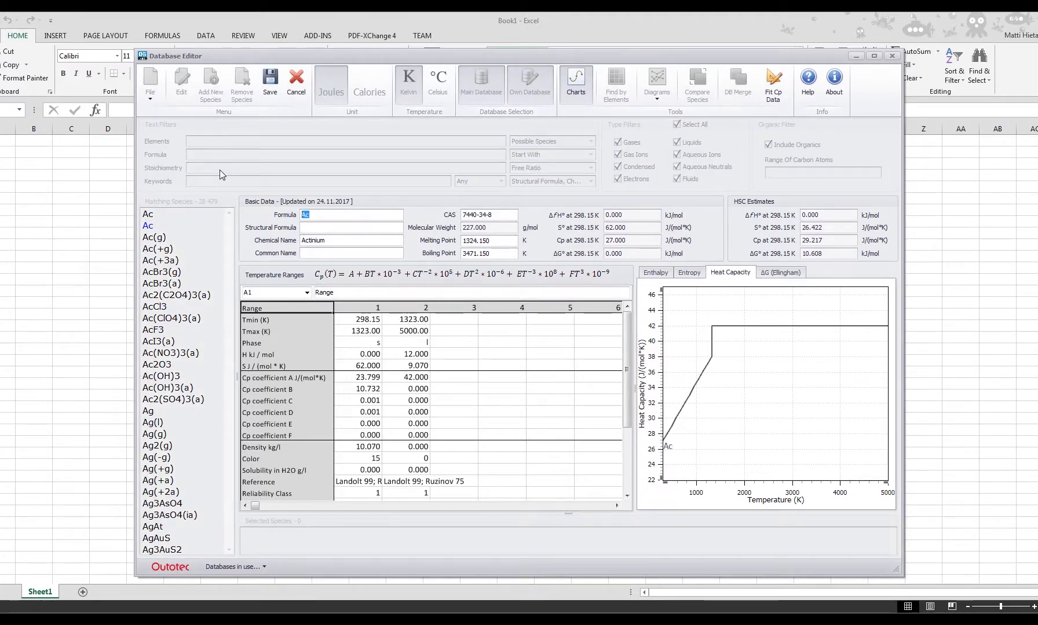
{"action": "left_click", "coordinate": [331, 212]}
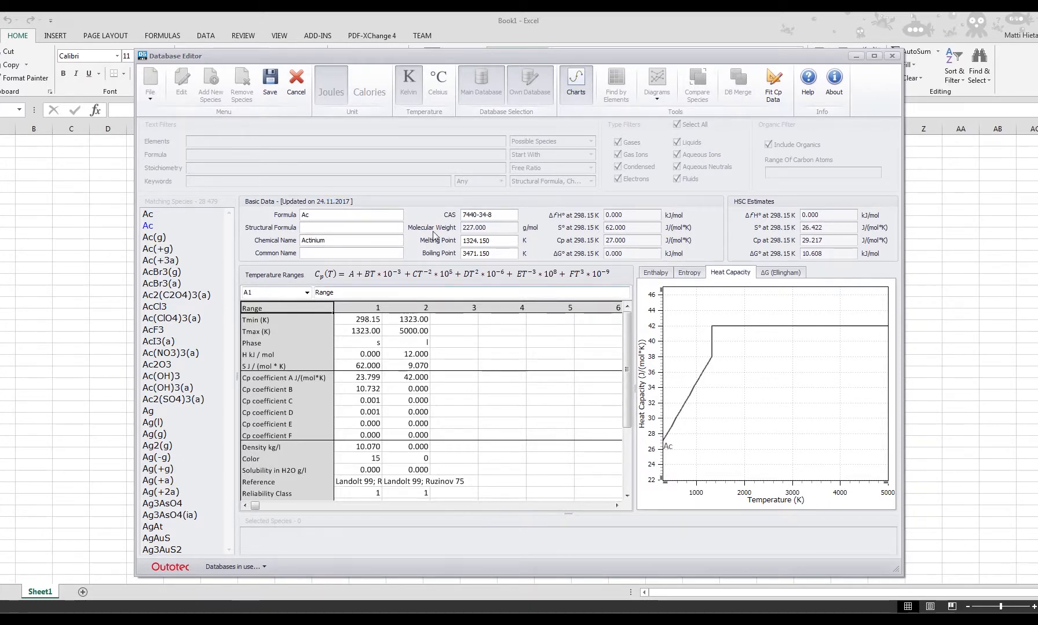
- Set Cp coefficient B to 22 and C to 4 in the second temperature range of the own Ac, and save the species
{"action": "left_click", "coordinate": [449, 388]}
{"action": "left_click", "coordinate": [421, 388]}
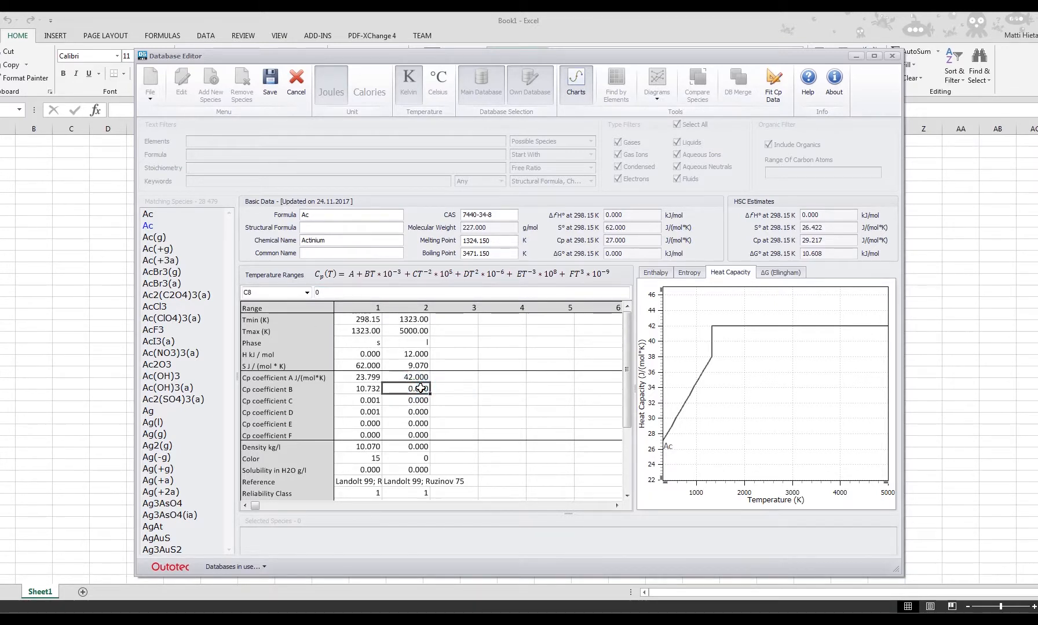
{"action": "type", "text": "22"}
{"action": "key", "text": "Return"}
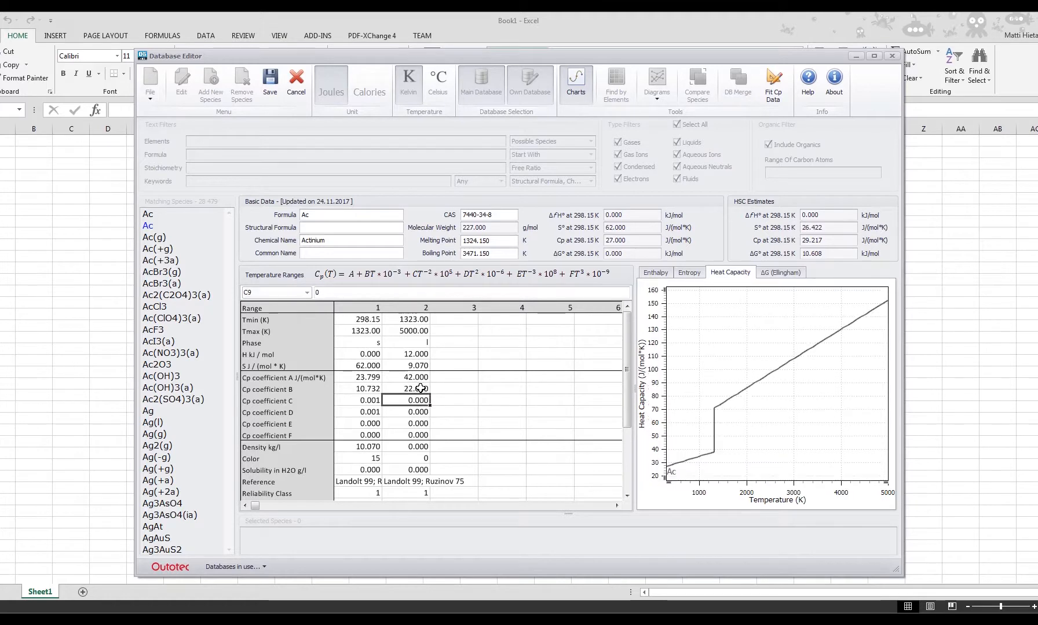
{"action": "type", "text": "4"}
{"action": "key", "text": "Return"}
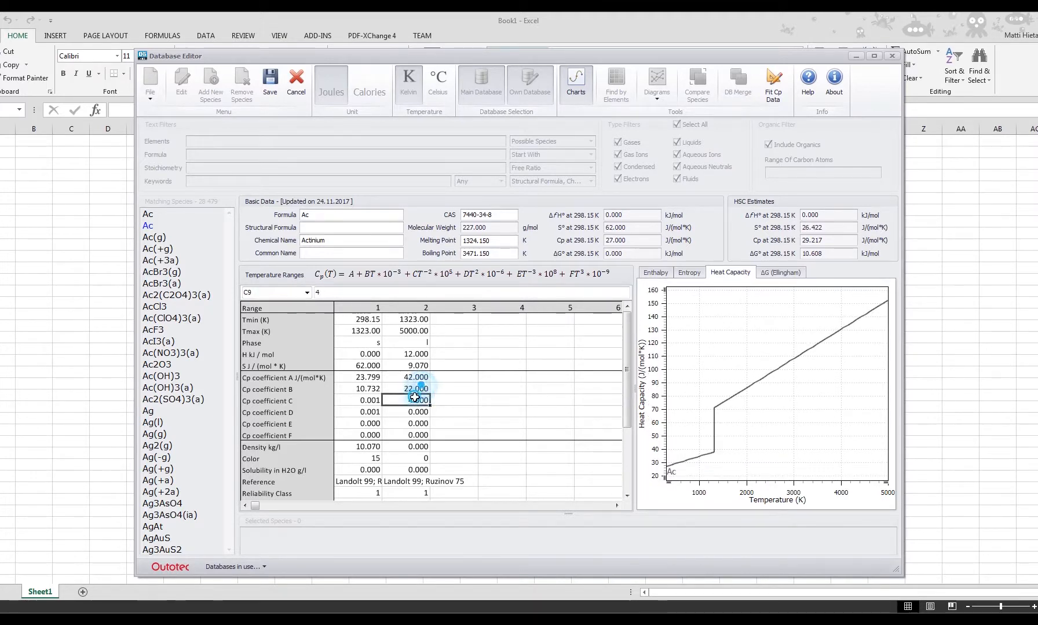
{"action": "left_click", "coordinate": [418, 400]}
{"action": "left_click", "coordinate": [416, 387]}
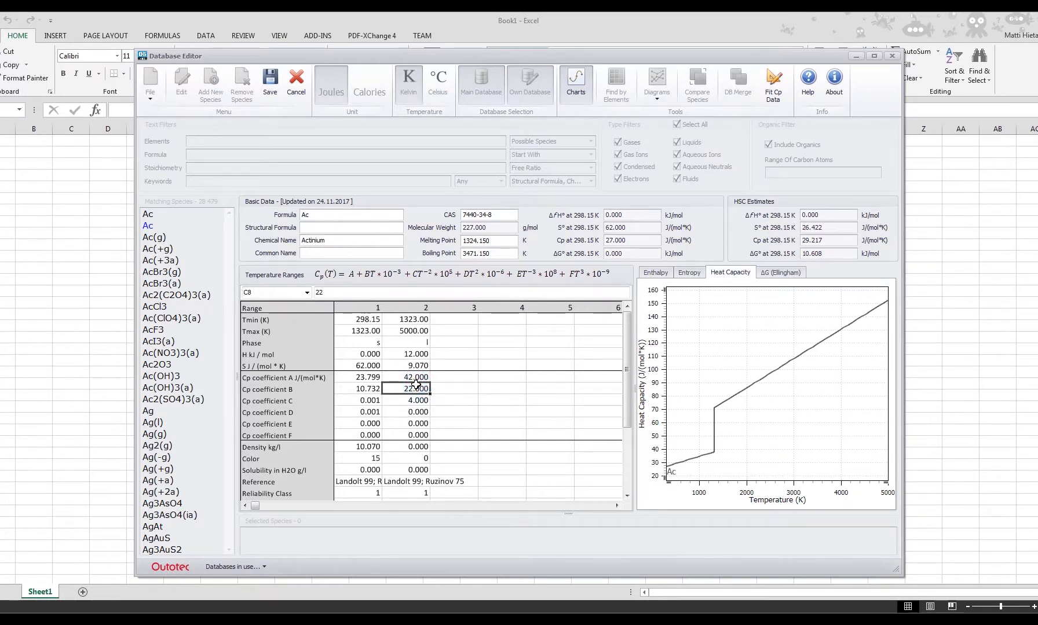
{"action": "left_click", "coordinate": [453, 365]}
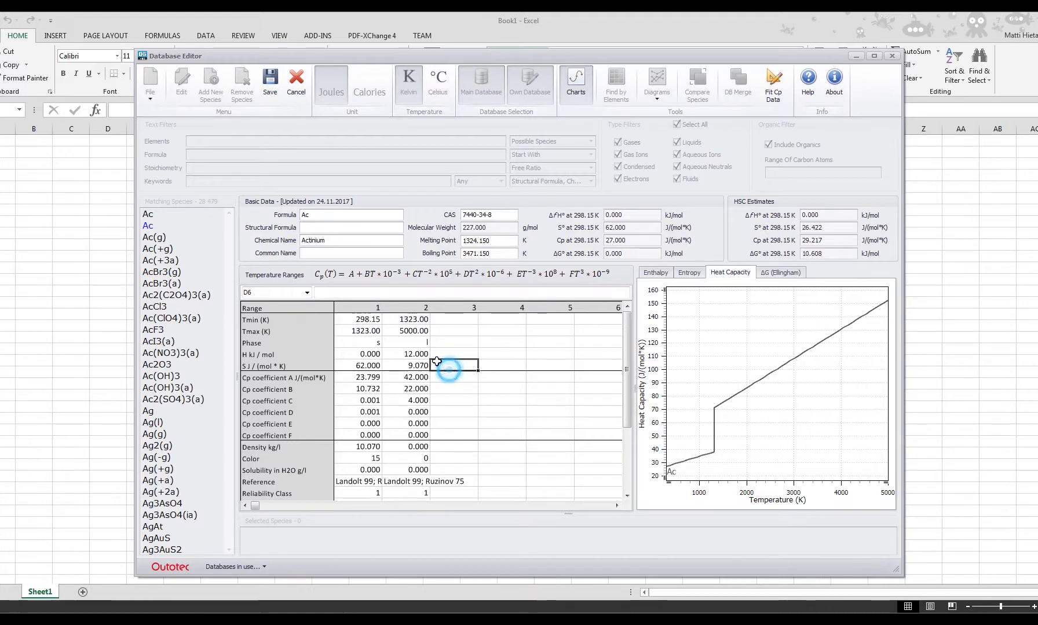
{"action": "left_click", "coordinate": [273, 77]}
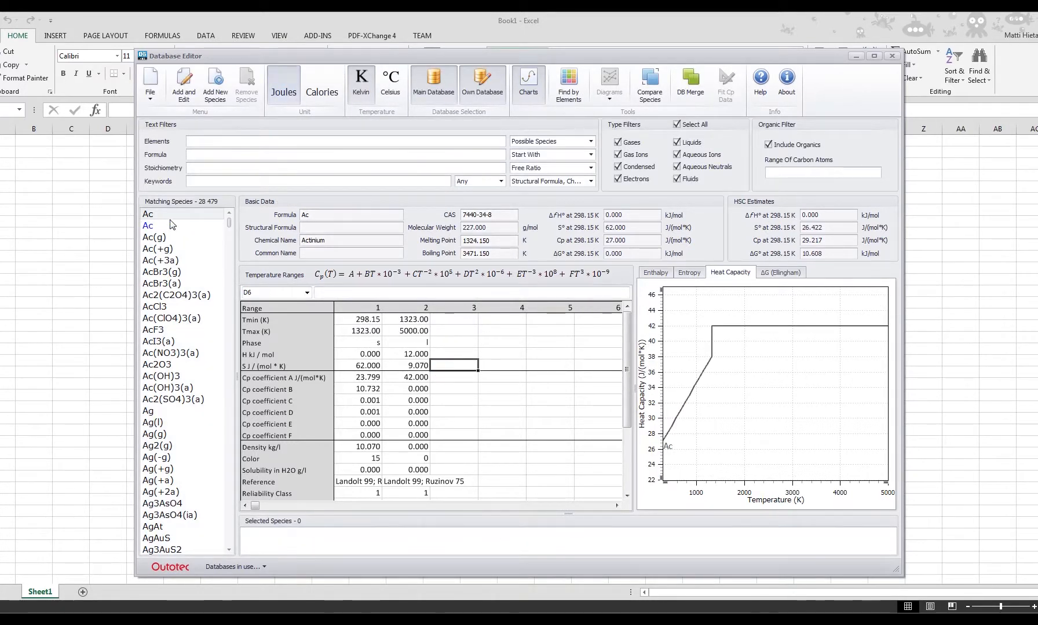
- Compare the Cp coefficients and heat capacity curves of the main-database Ac and the own-database Ac
{"action": "left_click", "coordinate": [145, 224]}
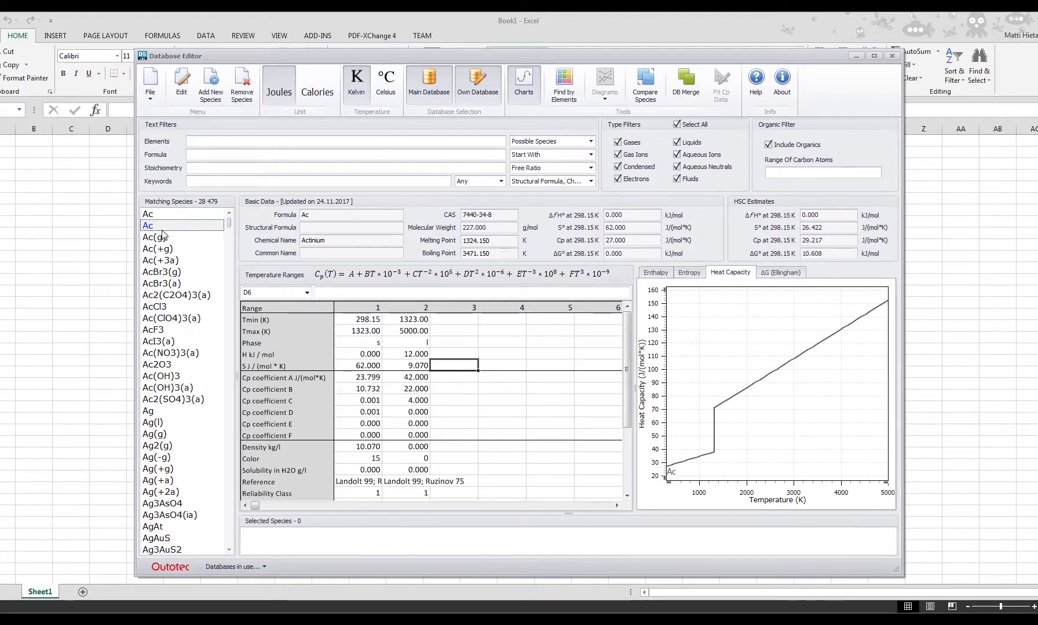
{"action": "left_click", "coordinate": [157, 215]}
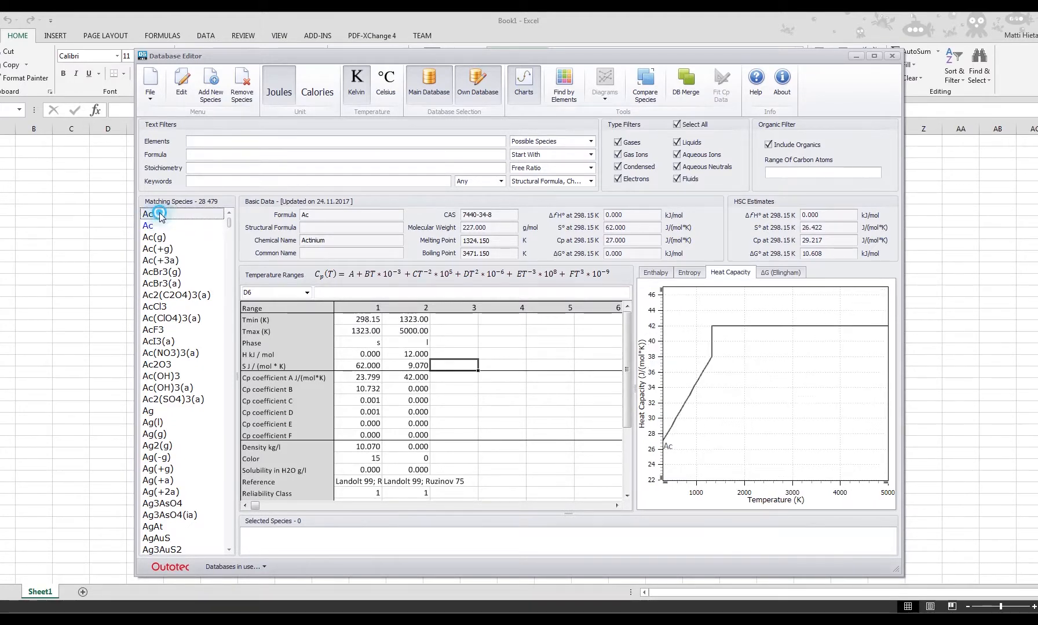
{"action": "left_click", "coordinate": [152, 225]}
{"action": "left_click", "coordinate": [156, 215]}
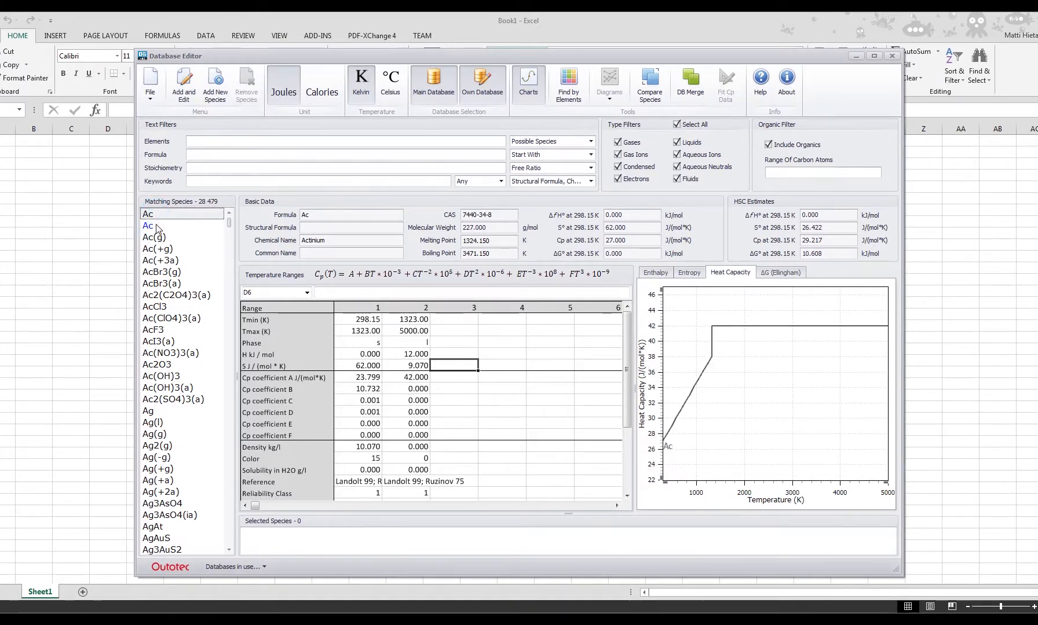
{"action": "left_click", "coordinate": [157, 226]}
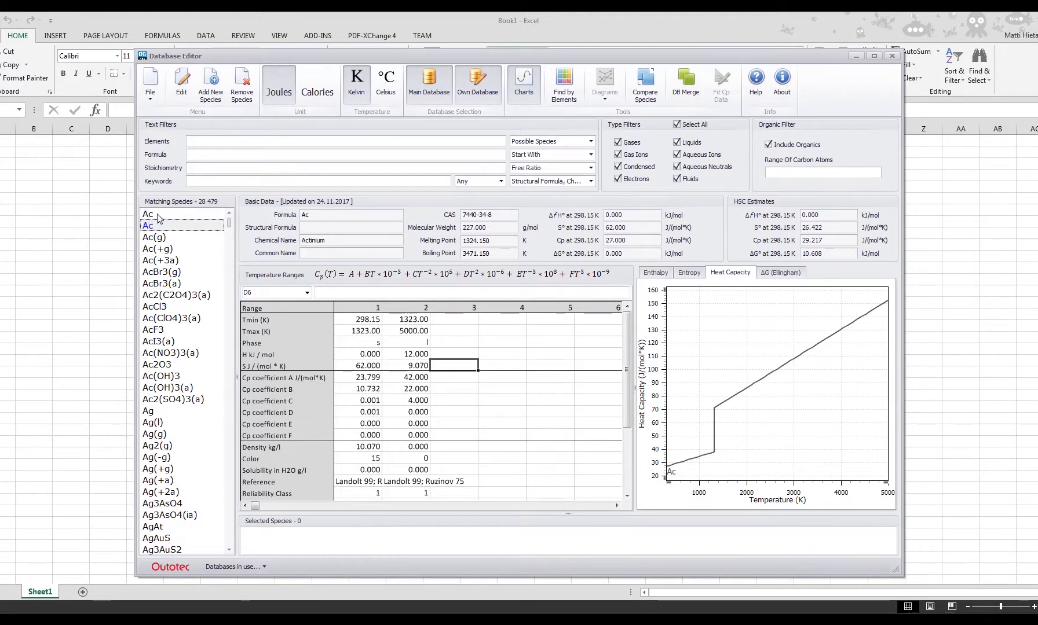
{"action": "left_click", "coordinate": [157, 216]}
{"action": "left_click", "coordinate": [158, 227]}
{"action": "left_click", "coordinate": [150, 215]}
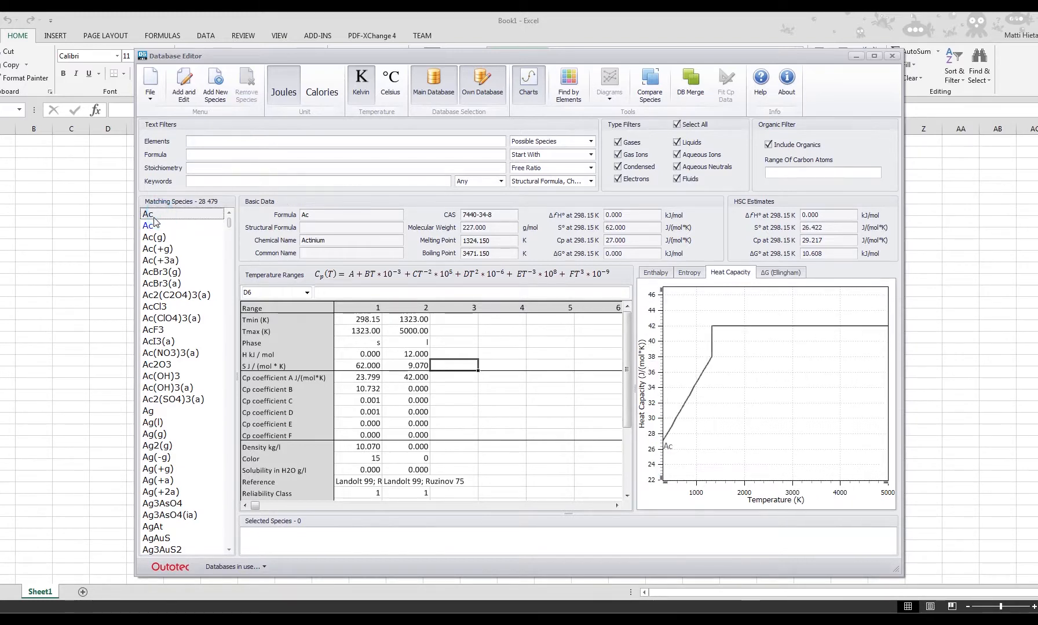
{"action": "left_click", "coordinate": [154, 227]}
{"action": "left_click", "coordinate": [154, 227]}
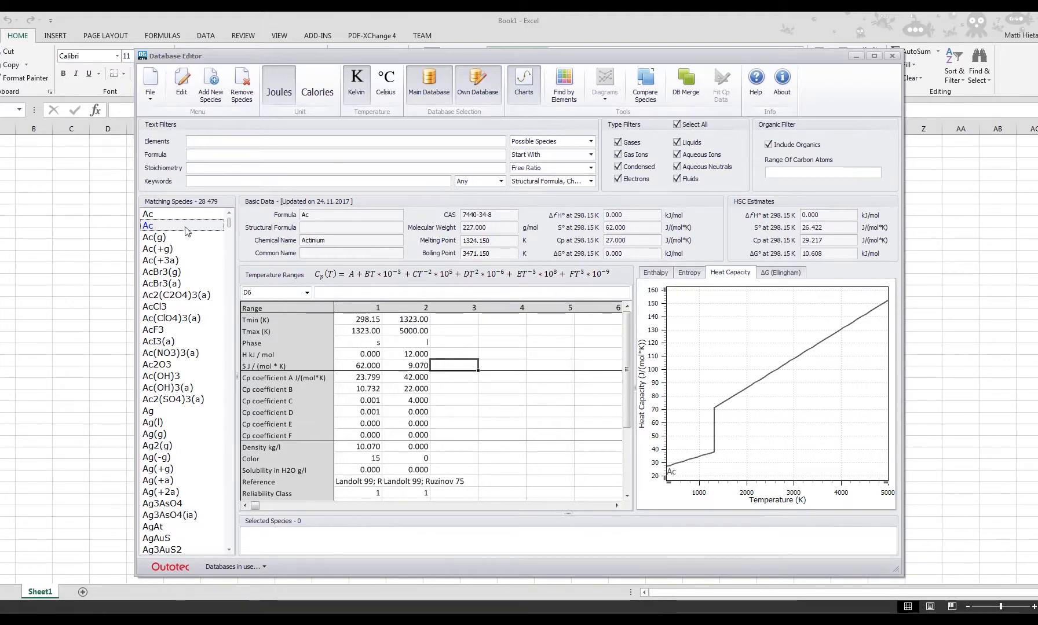
{"action": "right_click", "coordinate": [385, 444]}
{"action": "left_click", "coordinate": [412, 401]}
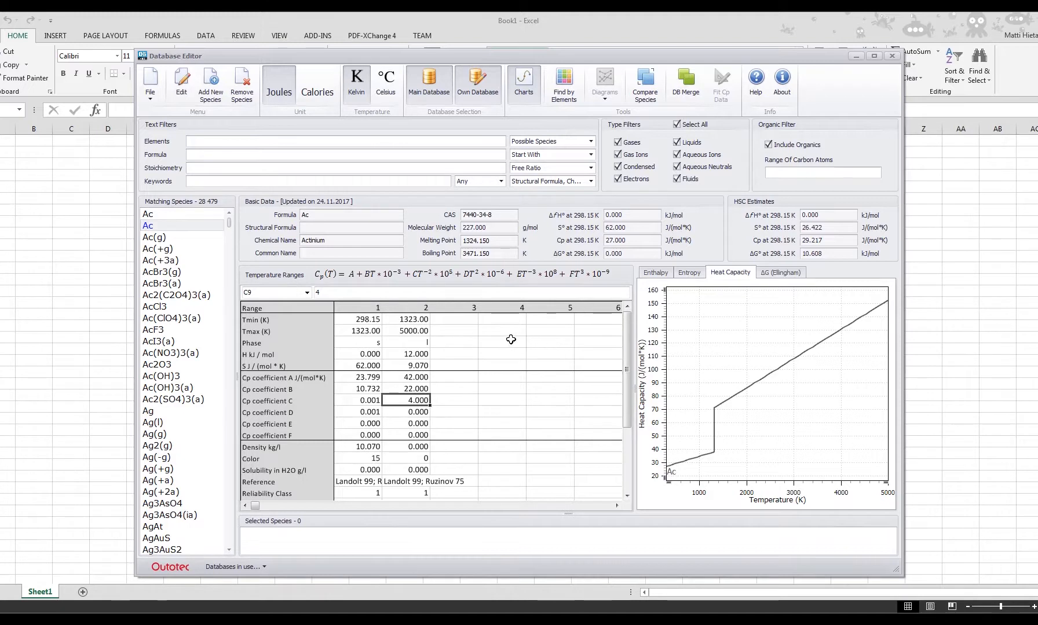
{"action": "left_click", "coordinate": [453, 342]}
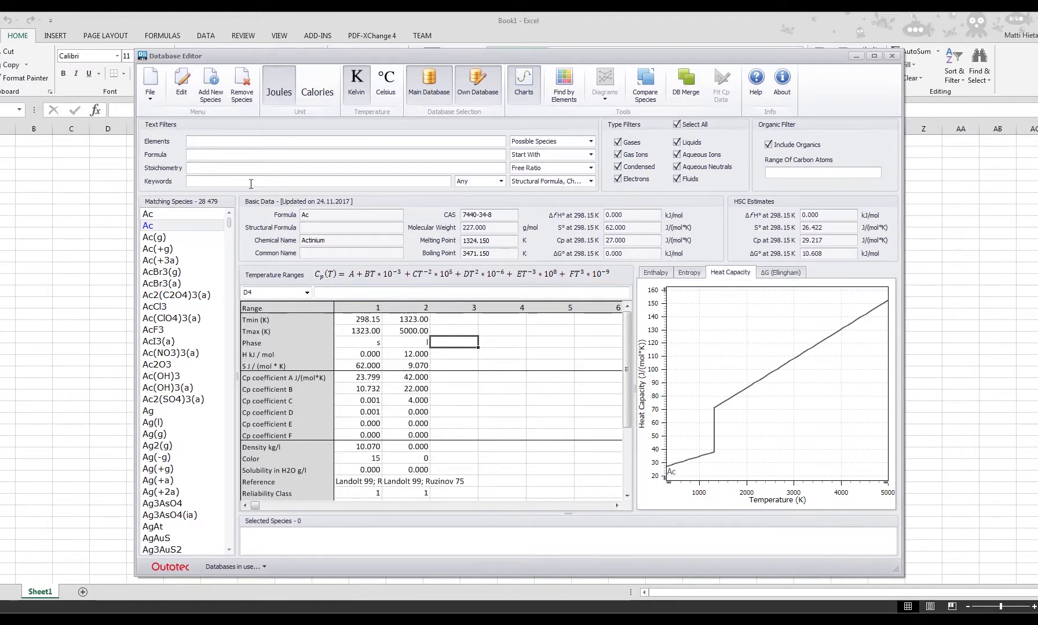
{"action": "left_click", "coordinate": [295, 308]}
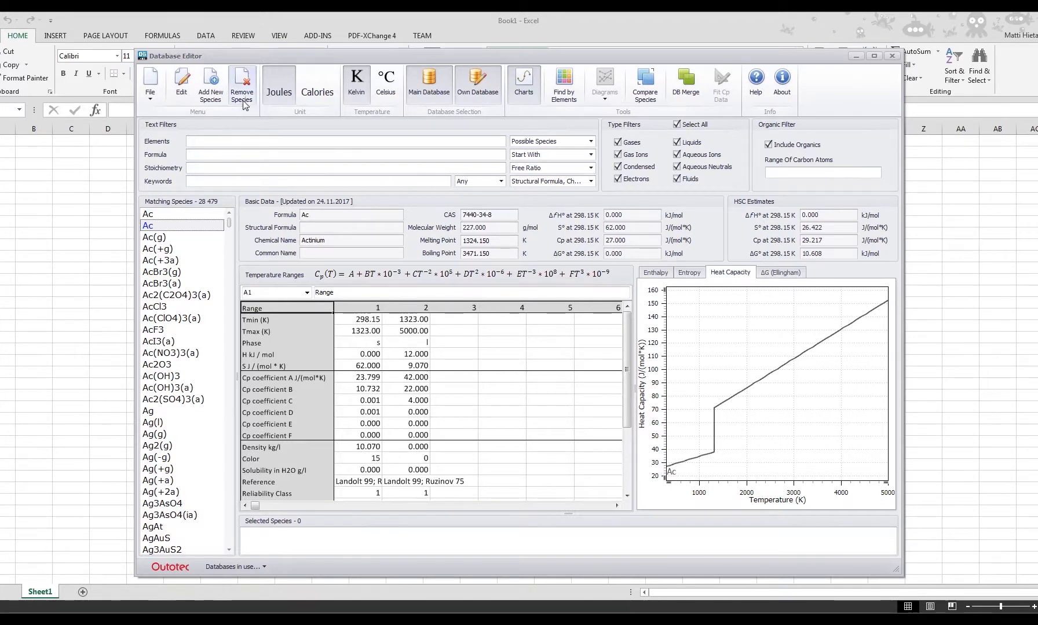
{"action": "left_click", "coordinate": [310, 227]}
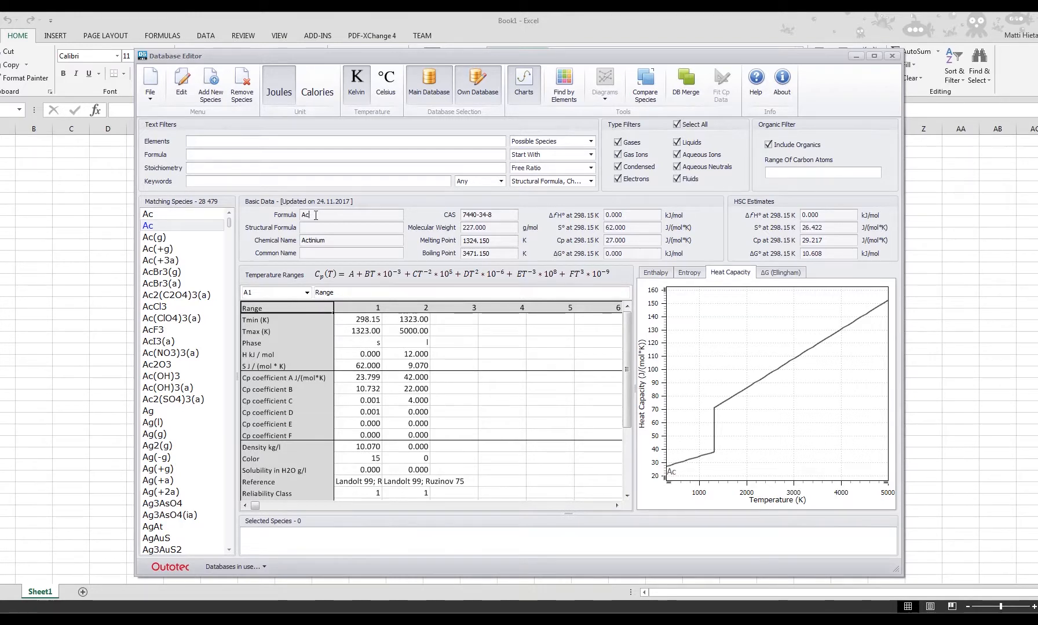
{"action": "left_click", "coordinate": [167, 225]}
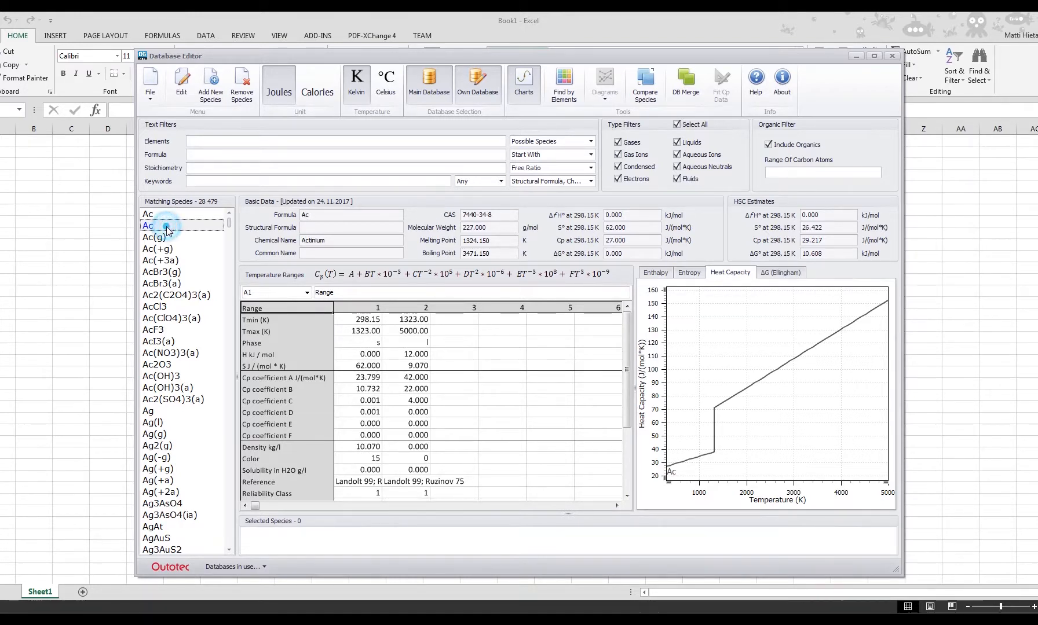
{"action": "left_click", "coordinate": [325, 327]}
{"action": "left_click", "coordinate": [300, 309]}
{"action": "left_click", "coordinate": [157, 227]}
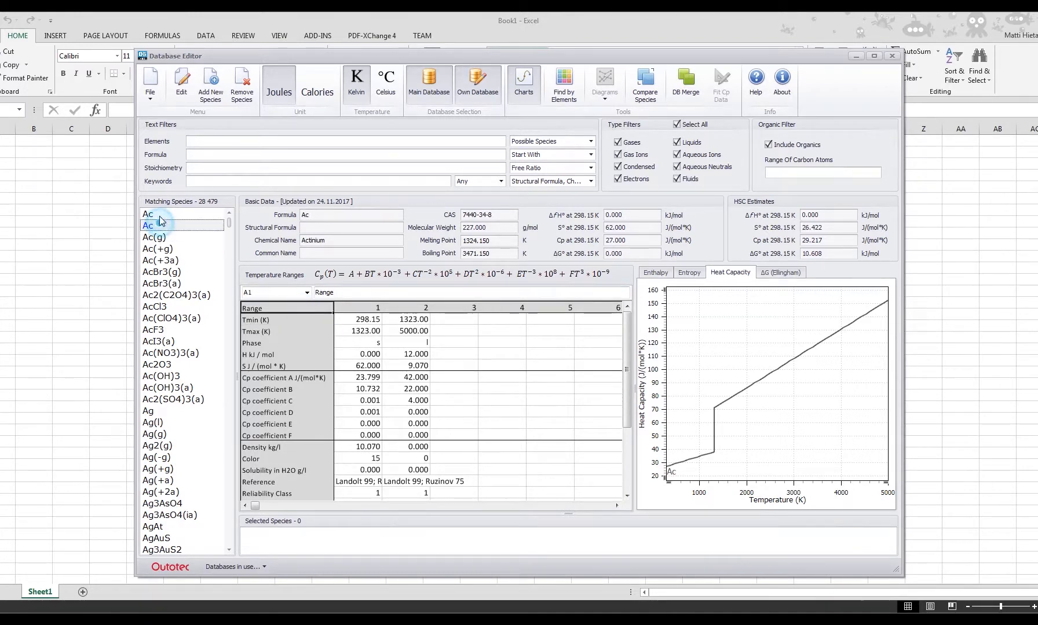
{"action": "left_click", "coordinate": [156, 229]}
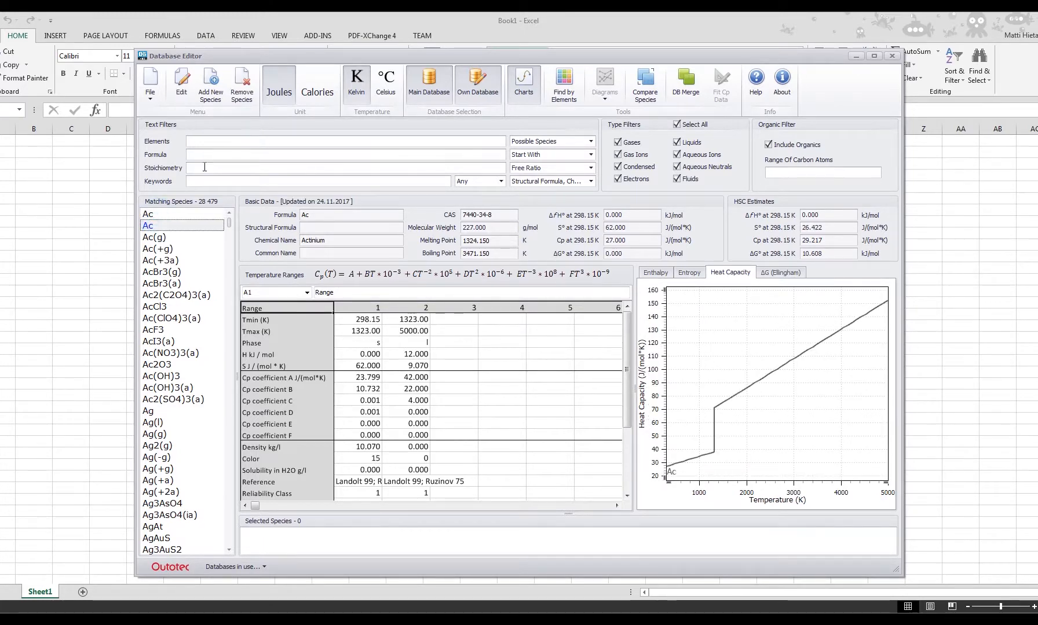
- Change the formula of the own-database Ac to Ac(MyOwnSpecies) and save the species
{"action": "left_click", "coordinate": [183, 81]}
{"action": "type", "text": "Ac(My"}
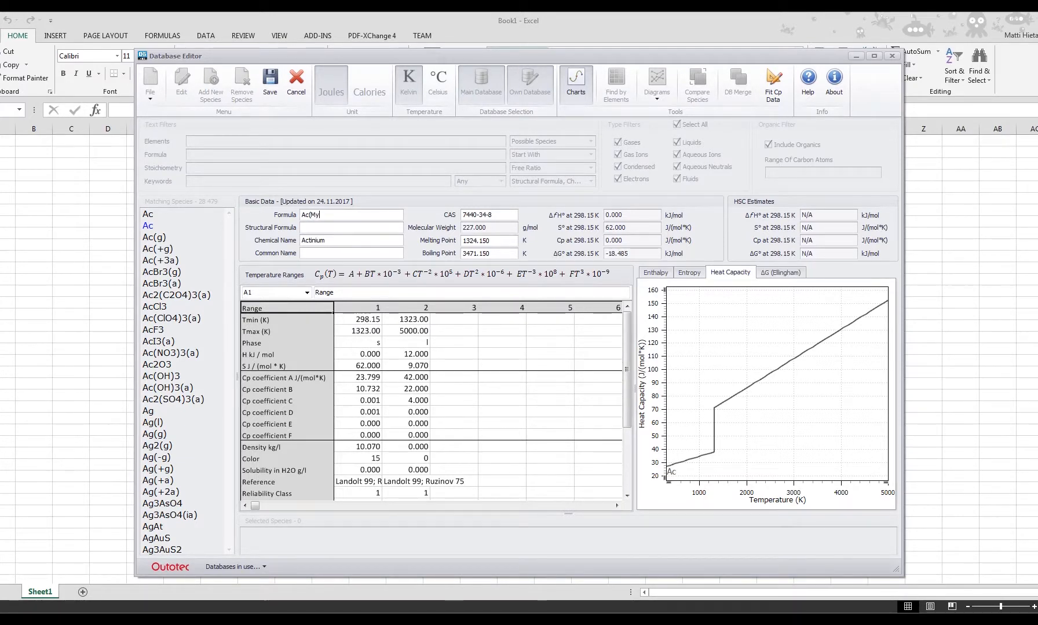
{"action": "type", "text": "pecies)"}
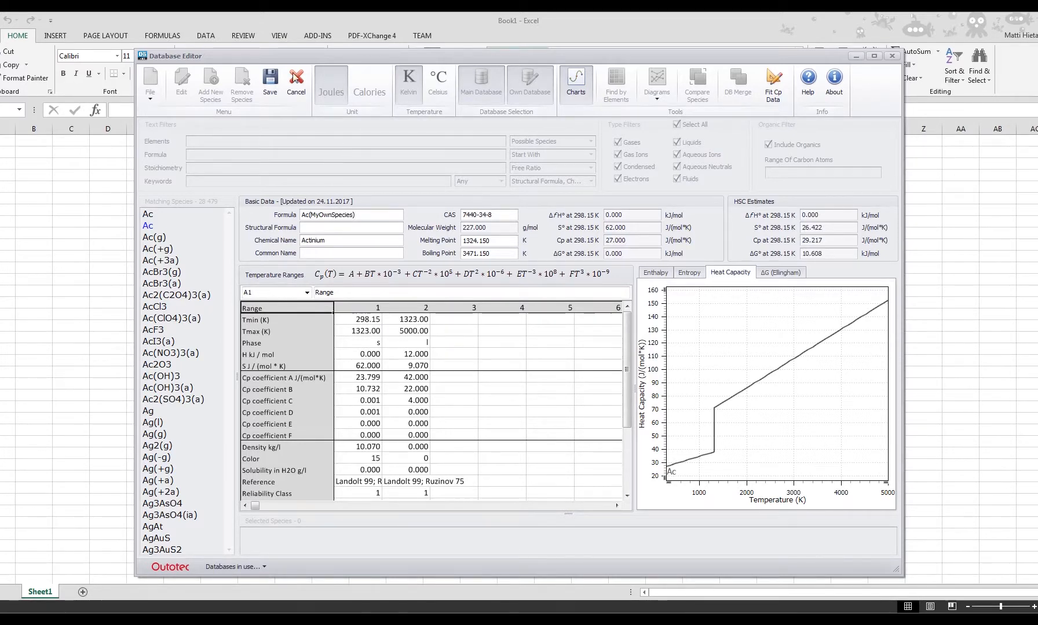
{"action": "left_click", "coordinate": [272, 81]}
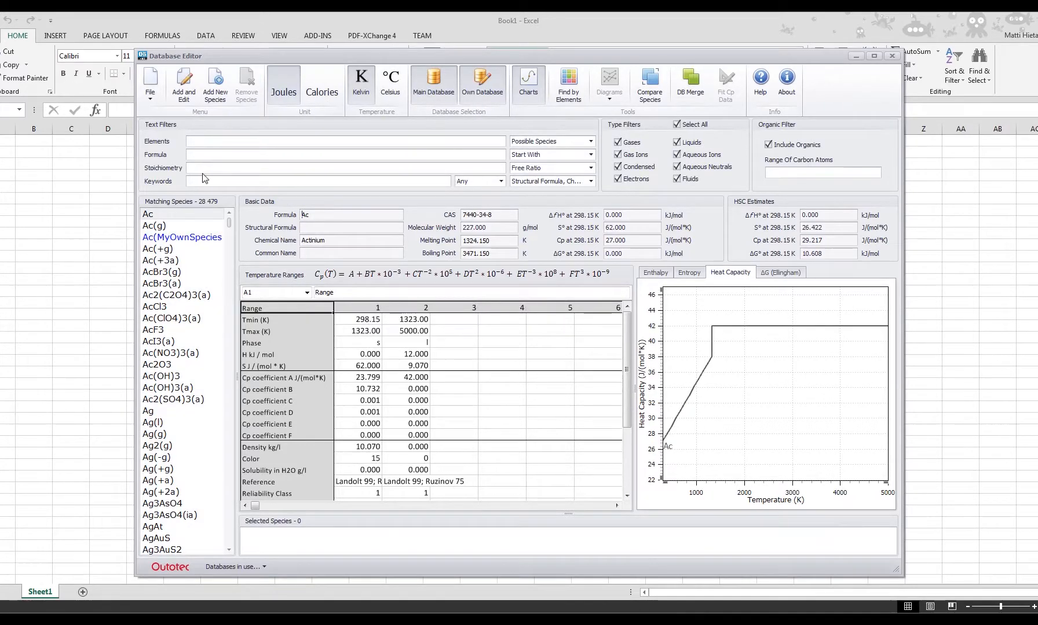
- Compare the data of Ac(MyOwnSpecies) with the original Ac and its neighbouring species in the list
{"action": "left_click", "coordinate": [180, 238]}
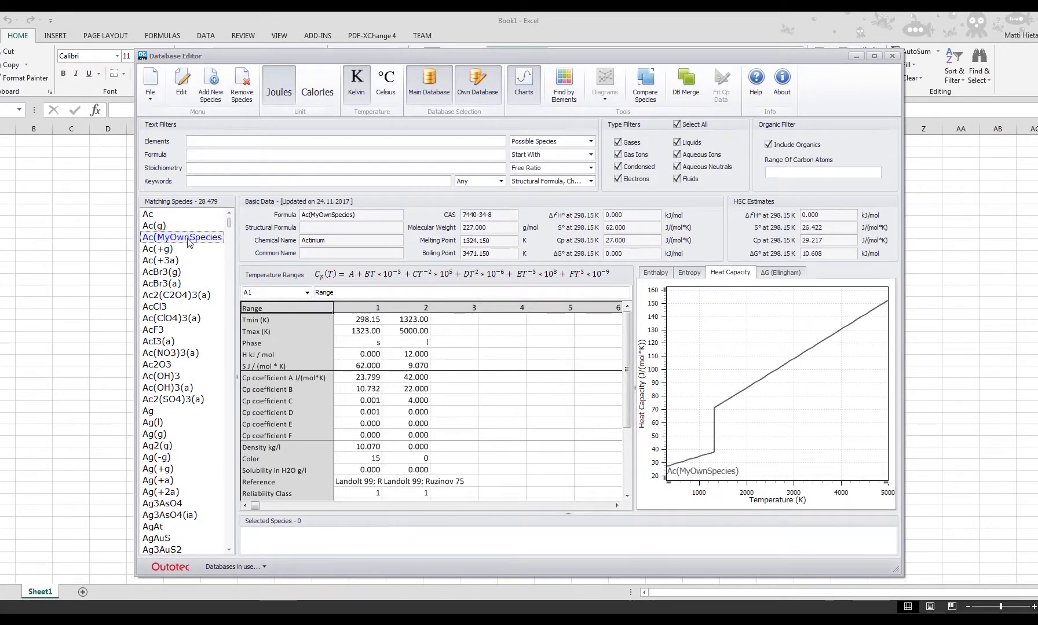
{"action": "left_click", "coordinate": [167, 249]}
{"action": "left_click", "coordinate": [174, 238]}
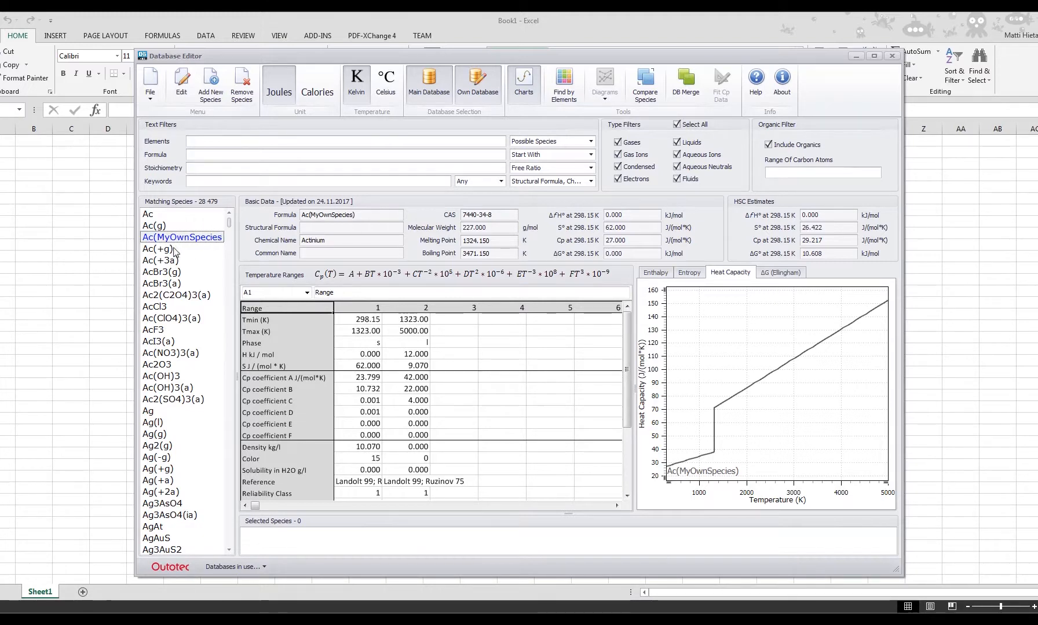
{"action": "left_click", "coordinate": [172, 240]}
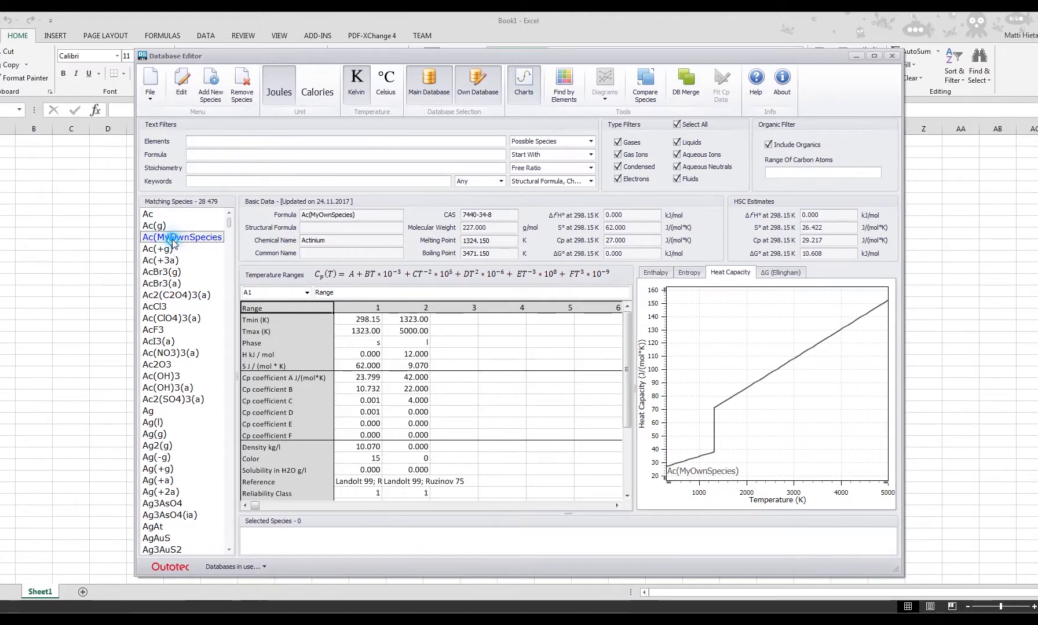
{"action": "left_click", "coordinate": [148, 215]}
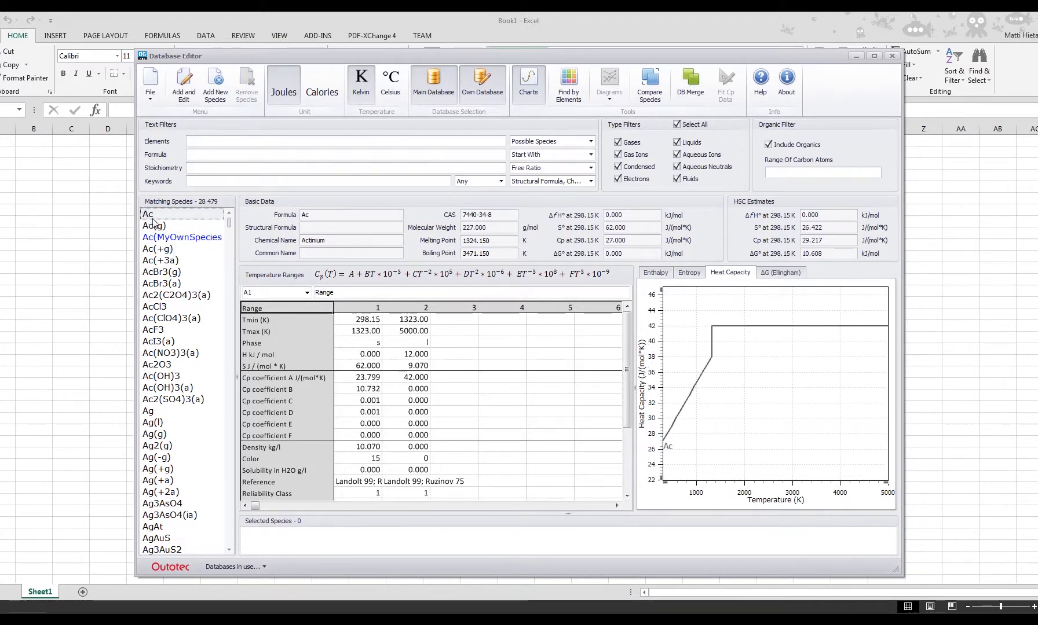
{"action": "left_click", "coordinate": [171, 226]}
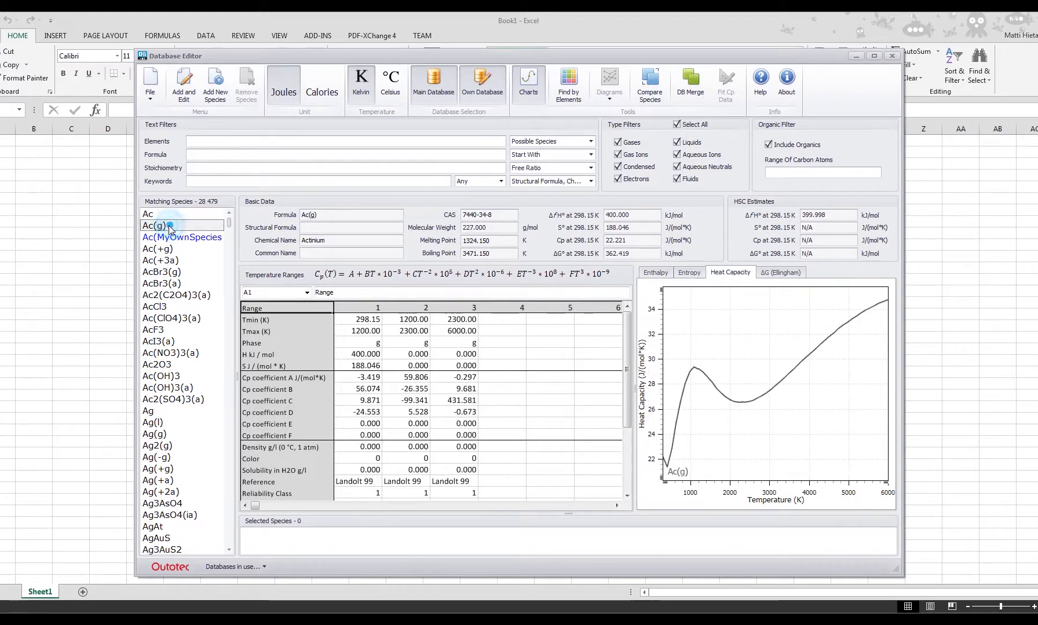
{"action": "left_click", "coordinate": [172, 218]}
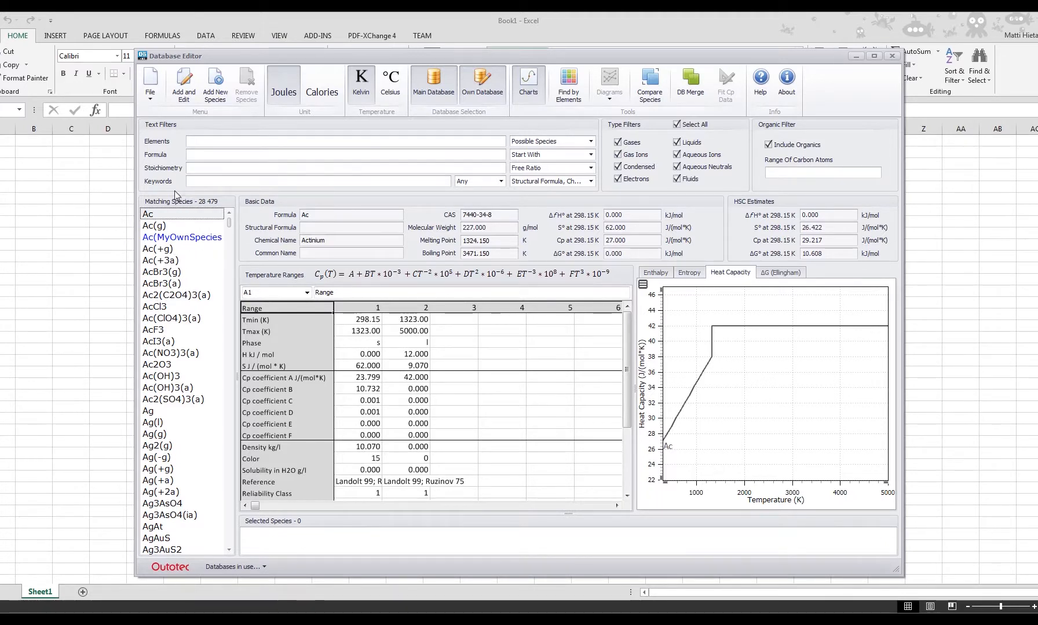
{"action": "left_click", "coordinate": [149, 85]}
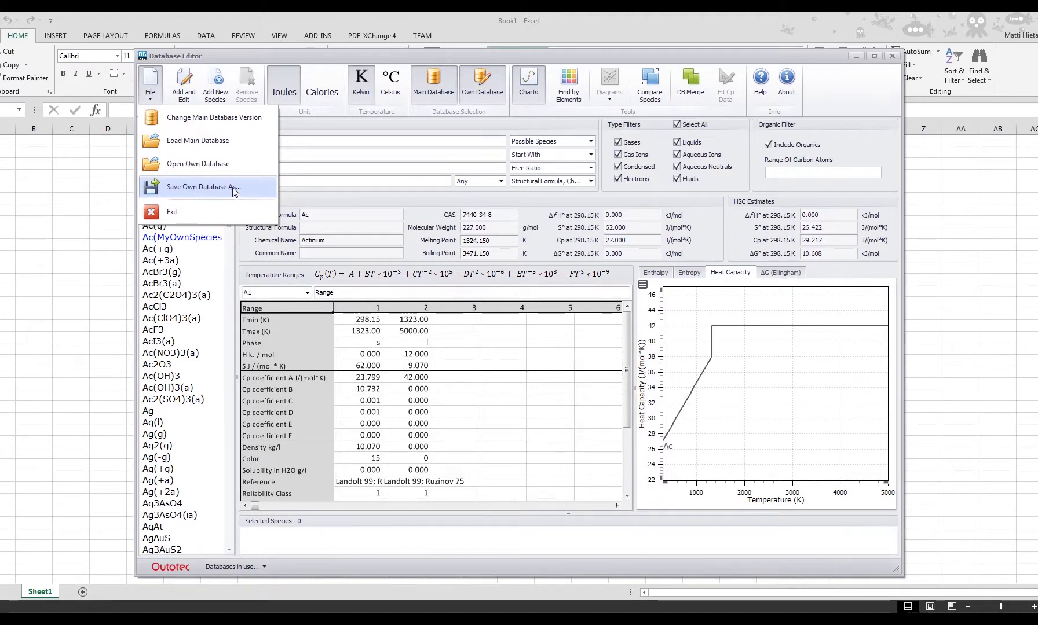
{"action": "left_click", "coordinate": [313, 194]}
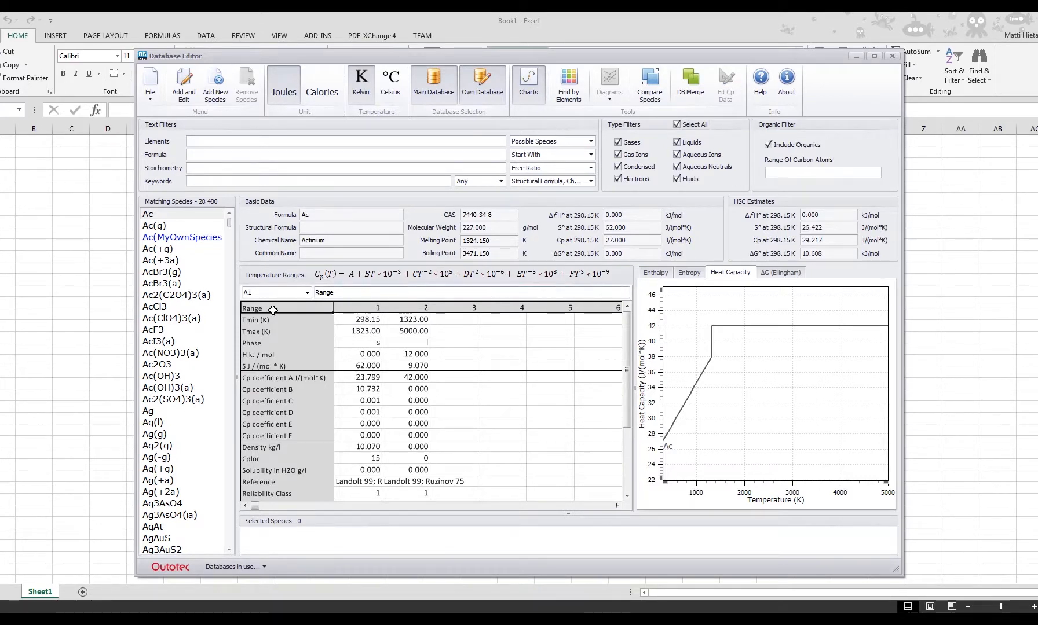
- Start editing the species Ac(MyOwnSpecies) and open the Cp data fitting tool for it
{"action": "left_click", "coordinate": [191, 237]}
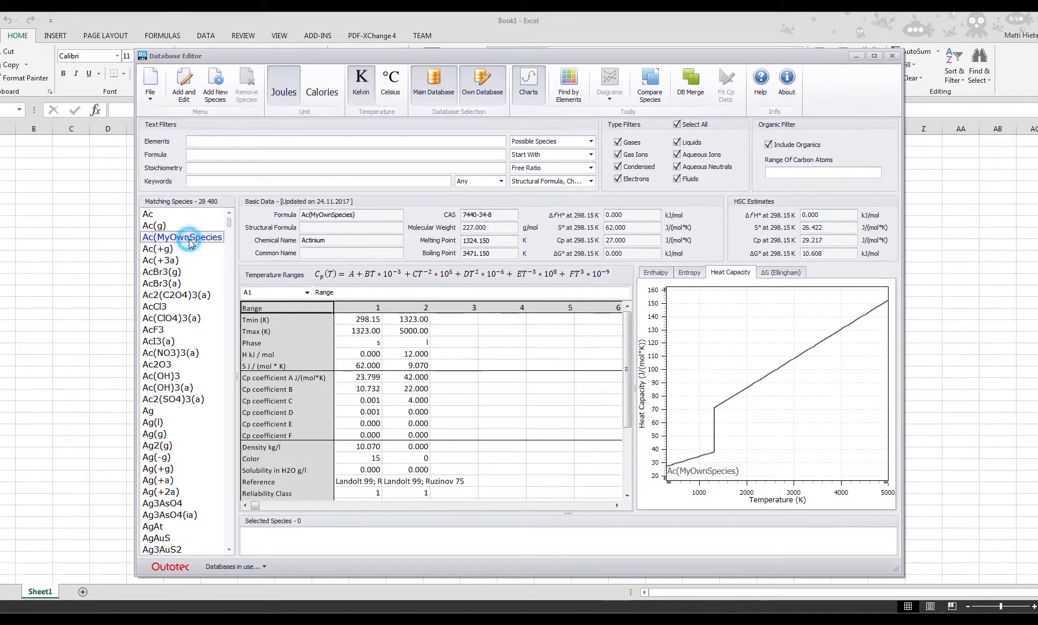
{"action": "left_click", "coordinate": [182, 81]}
{"action": "left_click", "coordinate": [365, 377]}
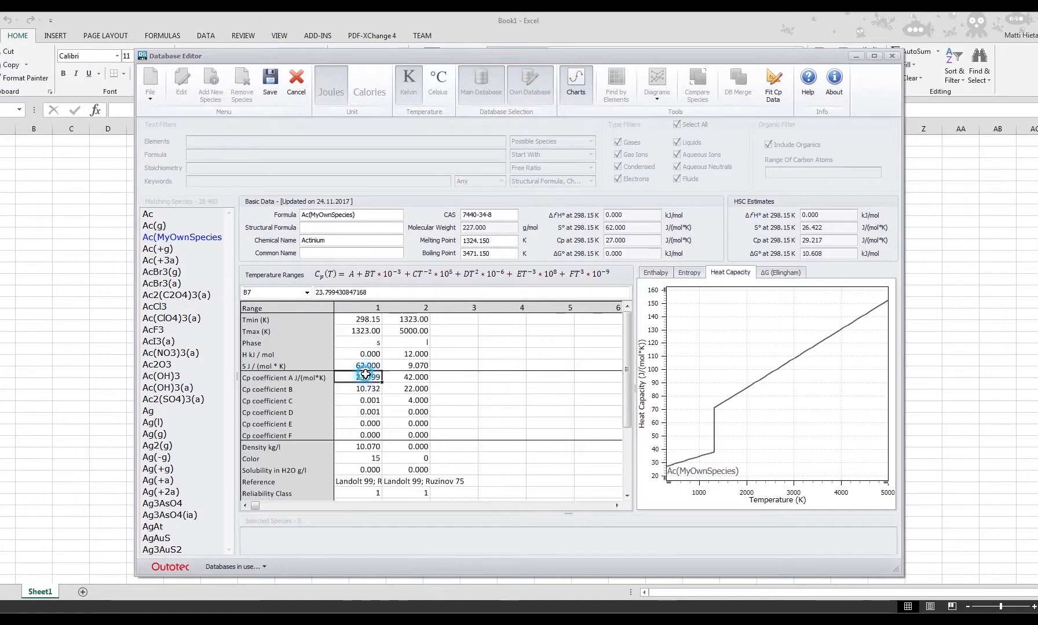
{"action": "left_click", "coordinate": [415, 388]}
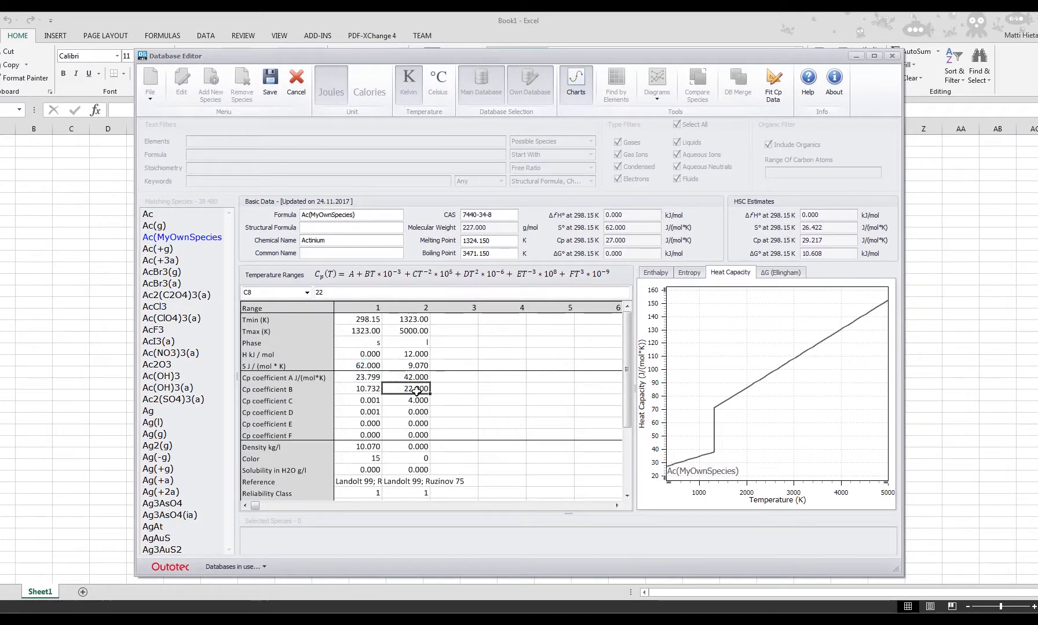
{"action": "left_click", "coordinate": [778, 84]}
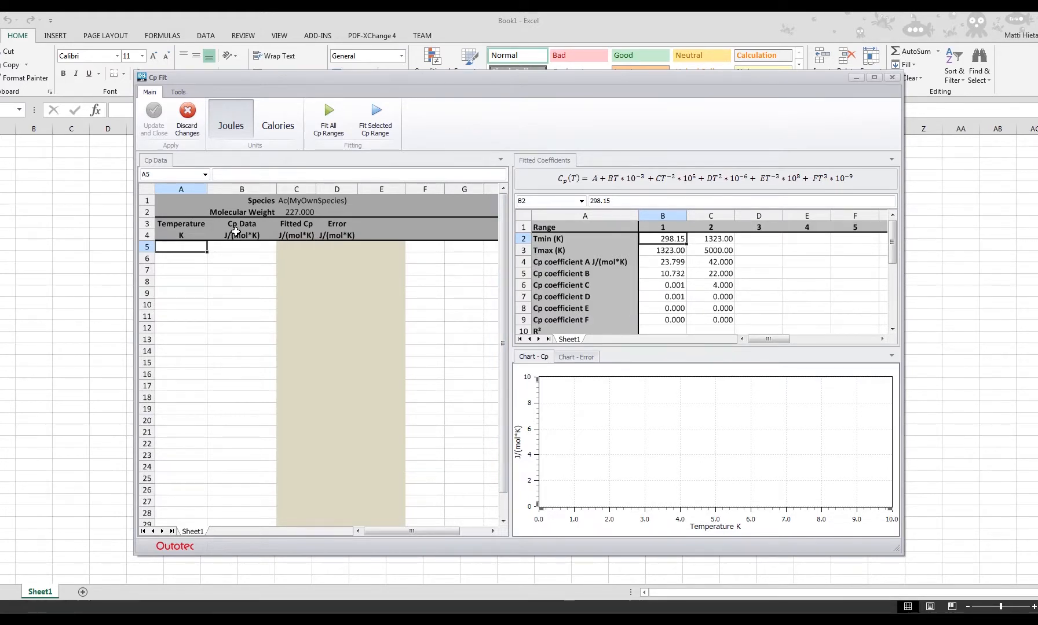
- Examine the temperature and Cp data input columns and the temperature limits and coefficients in the fitted coefficients table
{"action": "left_click", "coordinate": [226, 238]}
{"action": "left_click", "coordinate": [185, 248]}
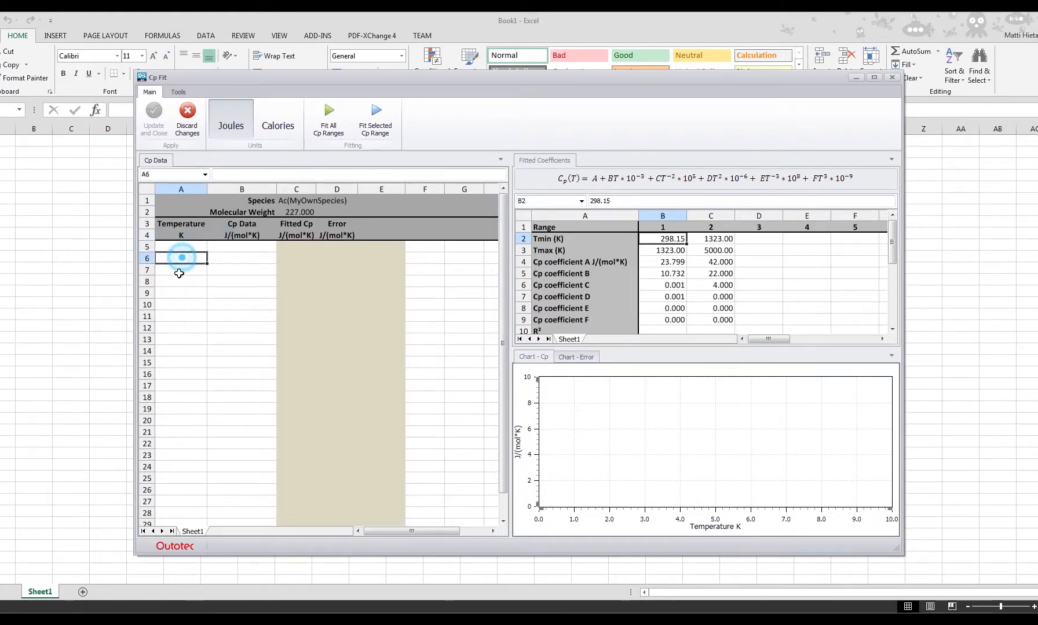
{"action": "left_click", "coordinate": [237, 249]}
{"action": "left_click", "coordinate": [235, 282]}
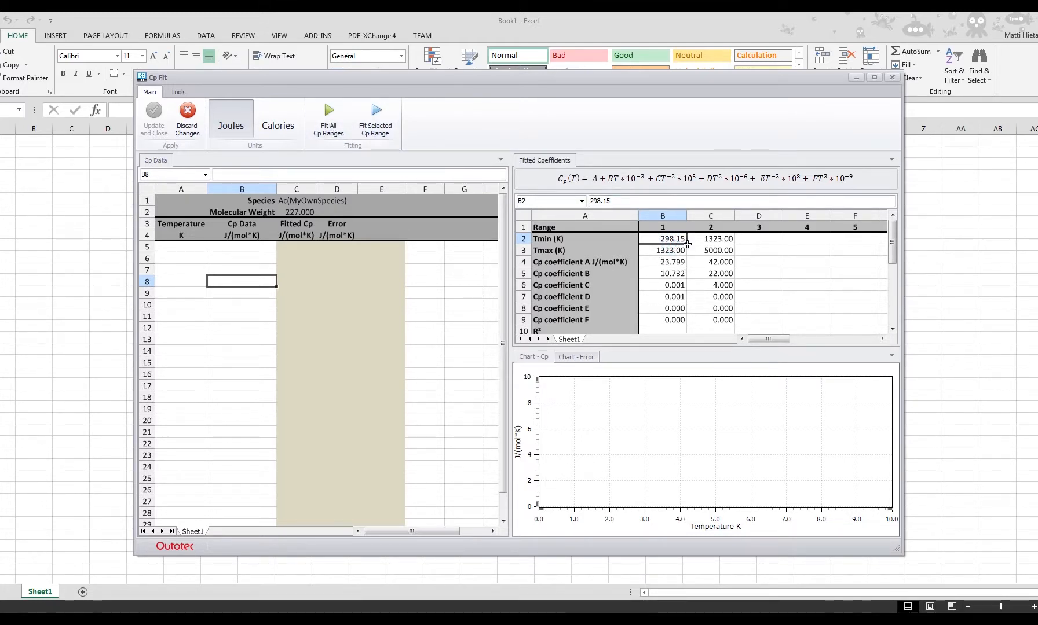
{"action": "left_click", "coordinate": [718, 252]}
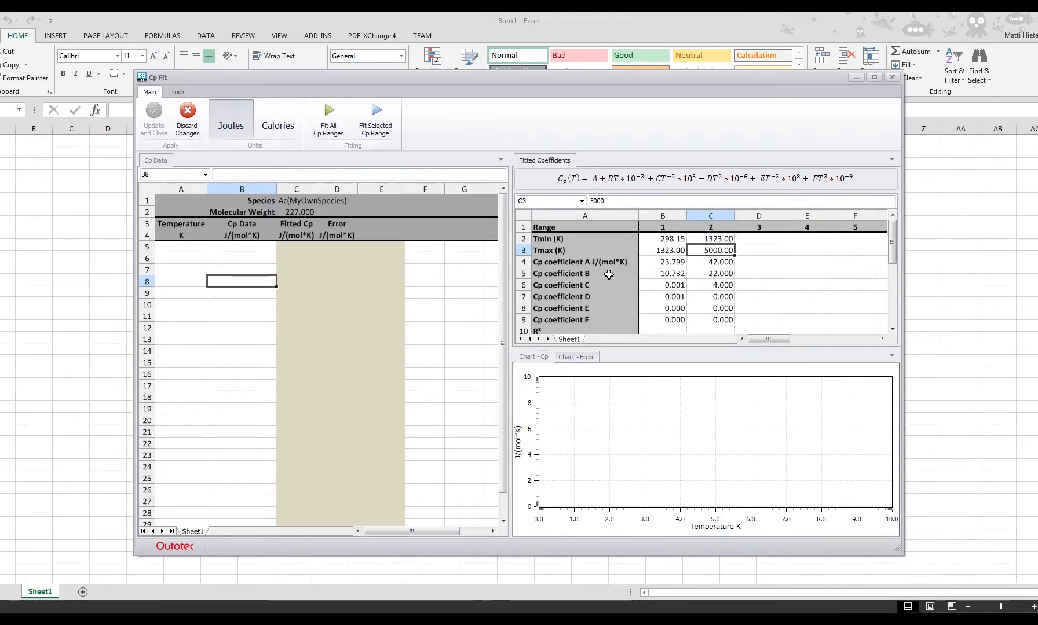
{"action": "left_click", "coordinate": [586, 262]}
{"action": "left_click", "coordinate": [560, 251]}
{"action": "left_click", "coordinate": [553, 238]}
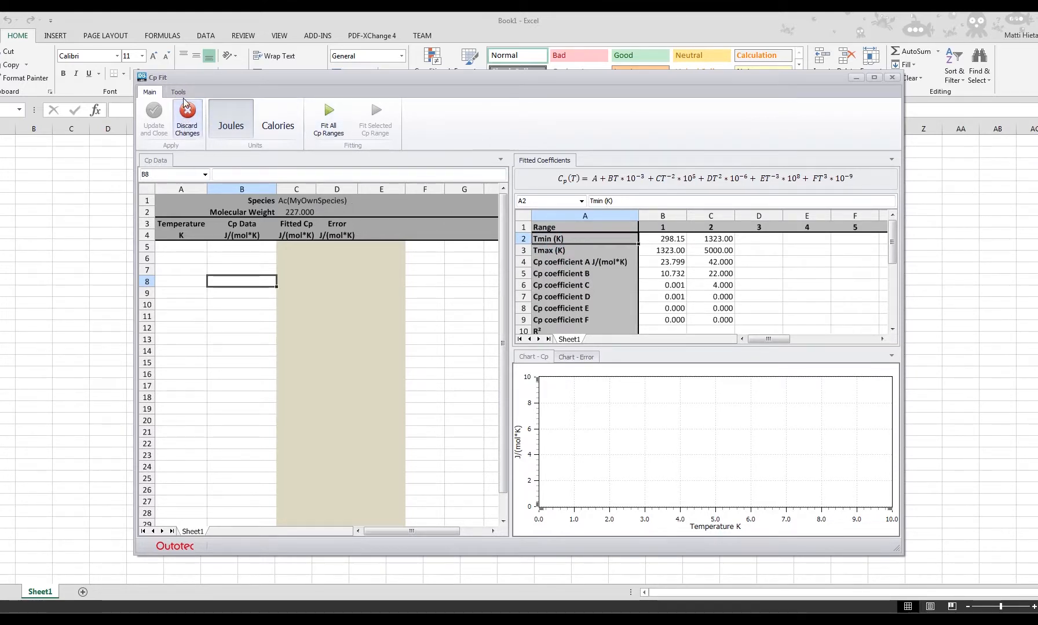
- Discard the Cp fit and cancel the editing of Ac(MyOwnSpecies), confirming that the changes are dropped
{"action": "left_click", "coordinate": [186, 125]}
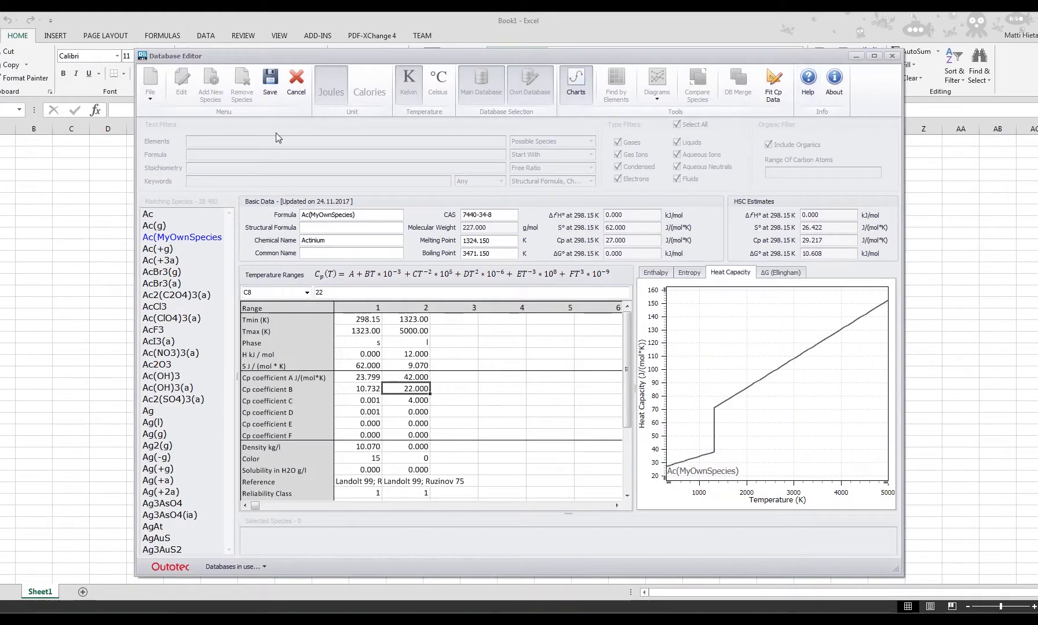
{"action": "left_click", "coordinate": [296, 82]}
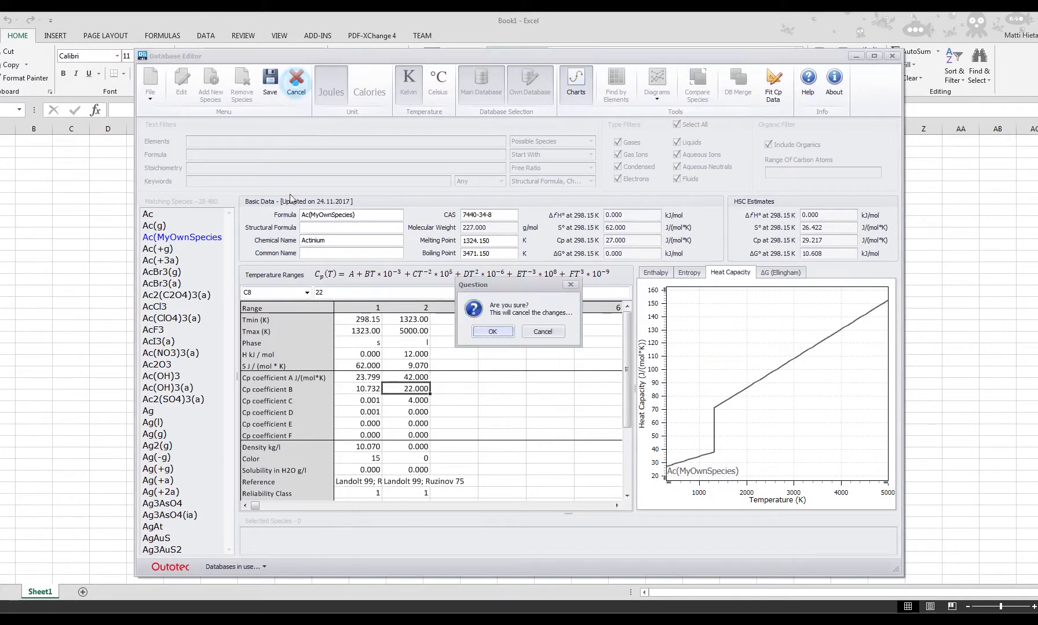
{"action": "left_click", "coordinate": [492, 331]}
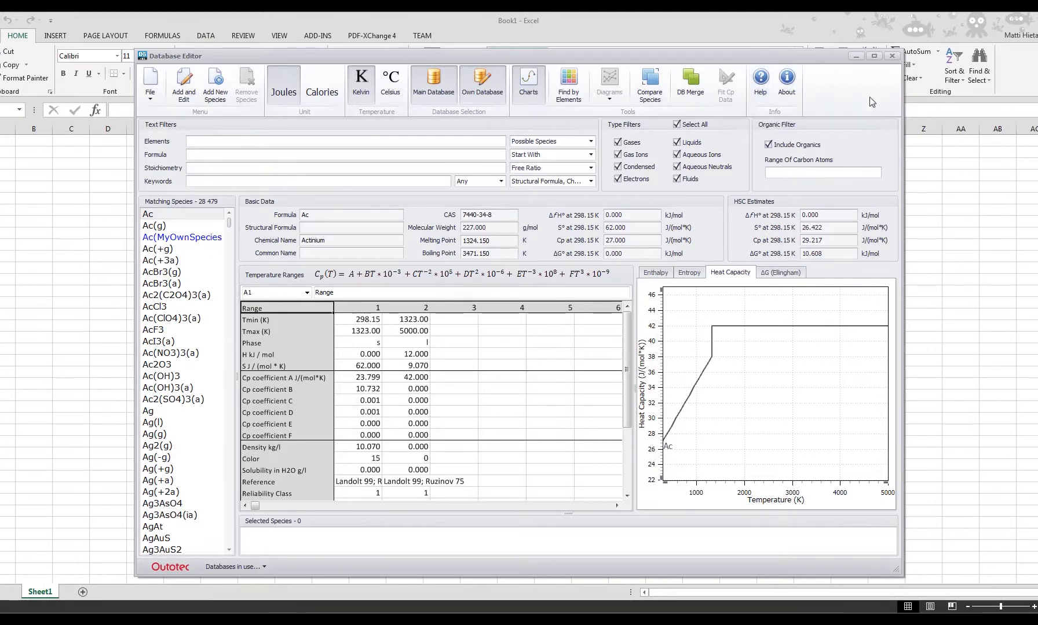
- Close the Database Editor and open the H, S and Cp Estimates module
{"action": "left_click", "coordinate": [892, 56]}
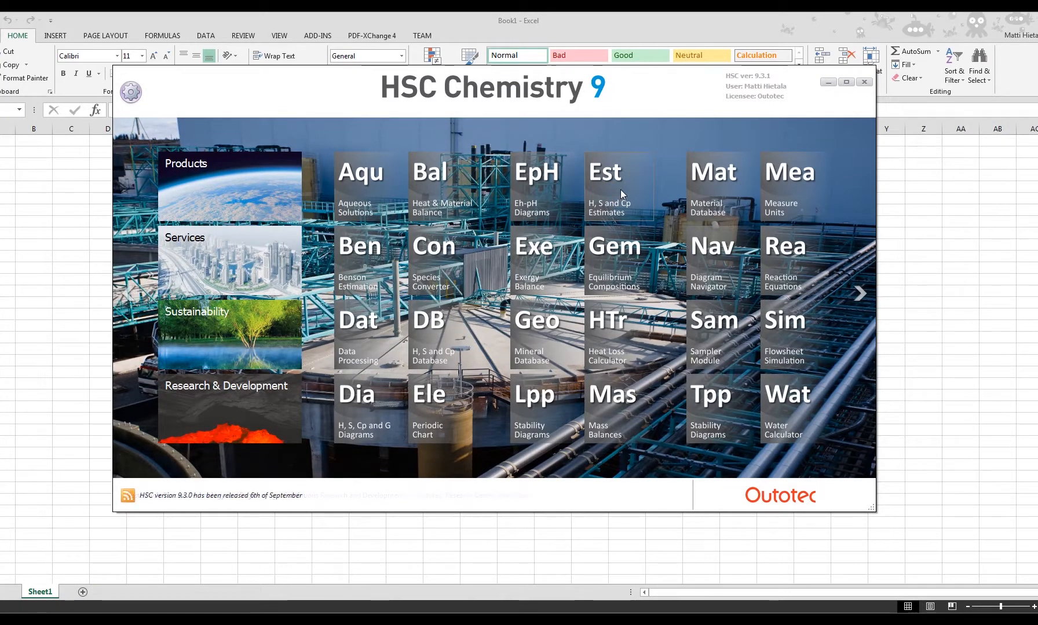
{"action": "left_click", "coordinate": [620, 190]}
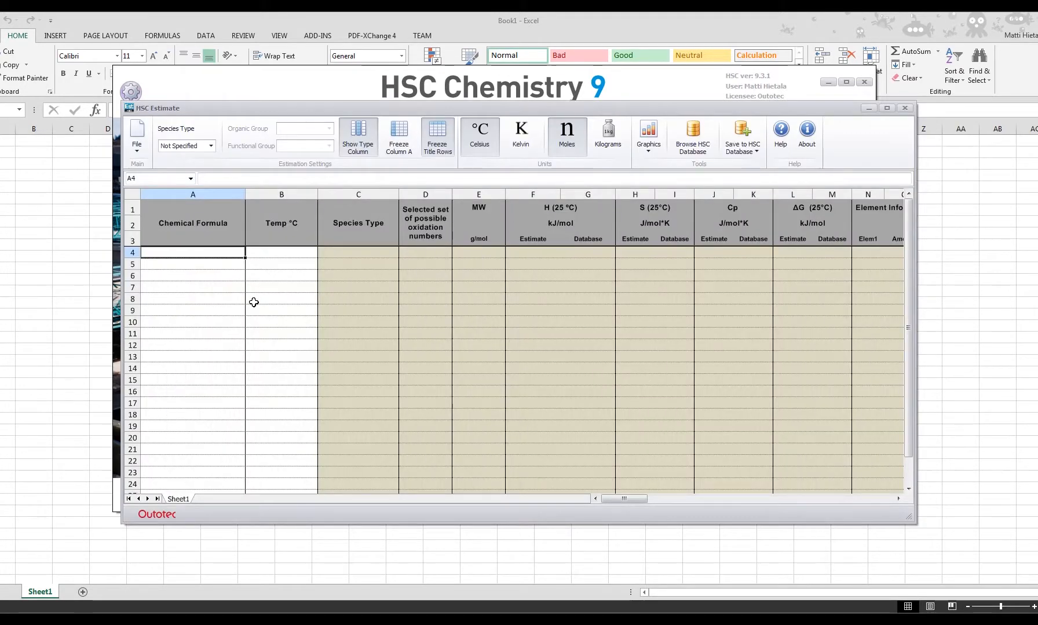
- Enter H2O as the chemical formula in cell A4, keeping the Not Specified species type
{"action": "left_click", "coordinate": [223, 268]}
{"action": "left_click", "coordinate": [212, 245]}
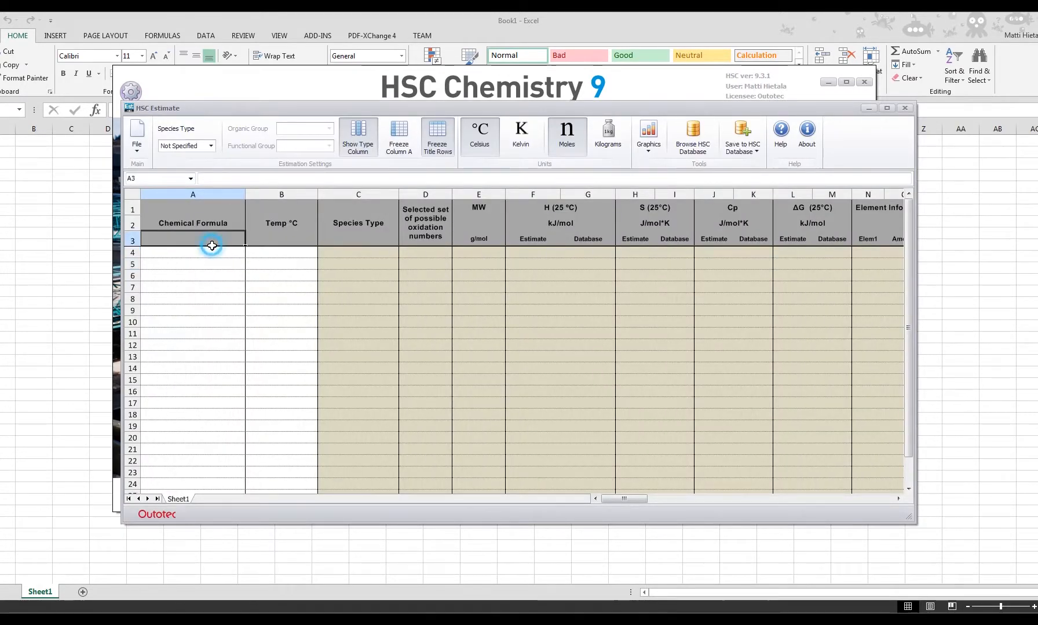
{"action": "left_click", "coordinate": [207, 255]}
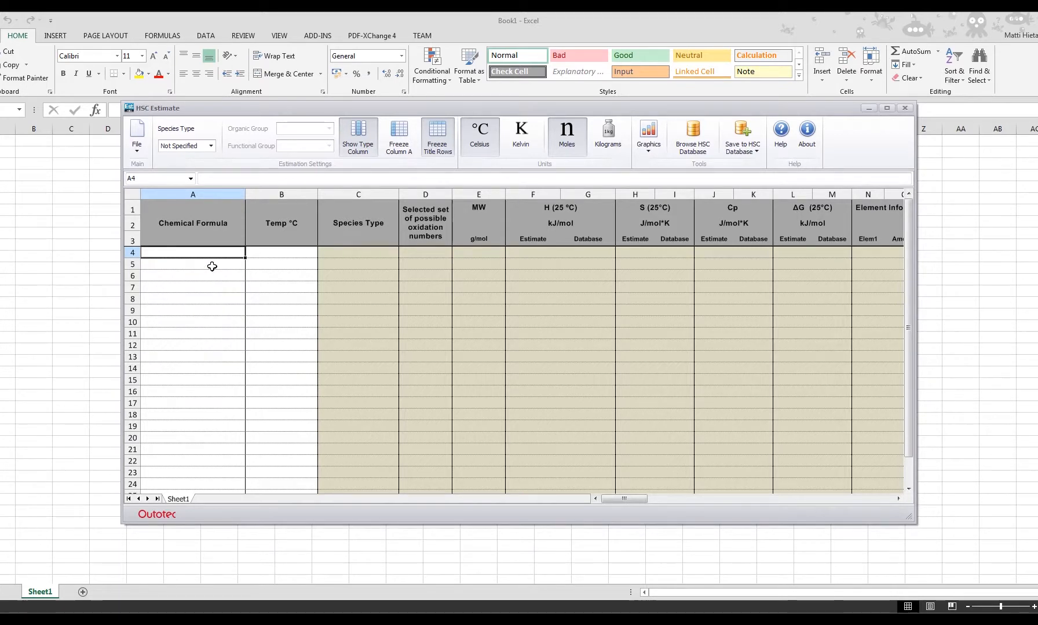
{"action": "type", "text": "H2O"}
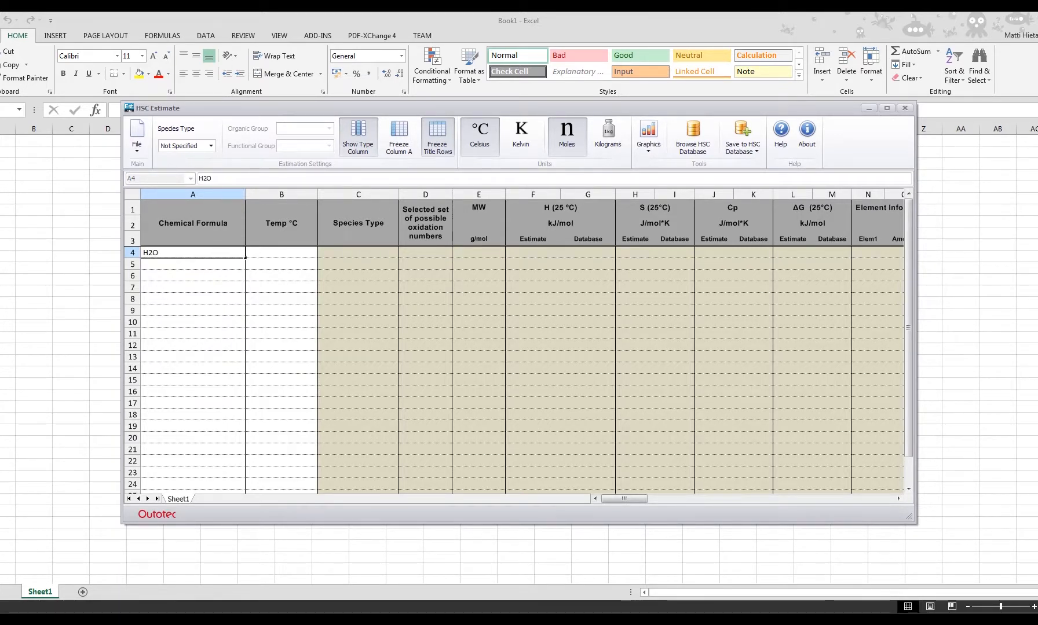
{"action": "key", "text": "Return"}
- Compare the estimated and database values of H and S for H2O in row 4
{"action": "key", "text": "Right"}
{"action": "key", "text": "Right"}
{"action": "key", "text": "Right"}
{"action": "key", "text": "Right"}
{"action": "key", "text": "Right"}
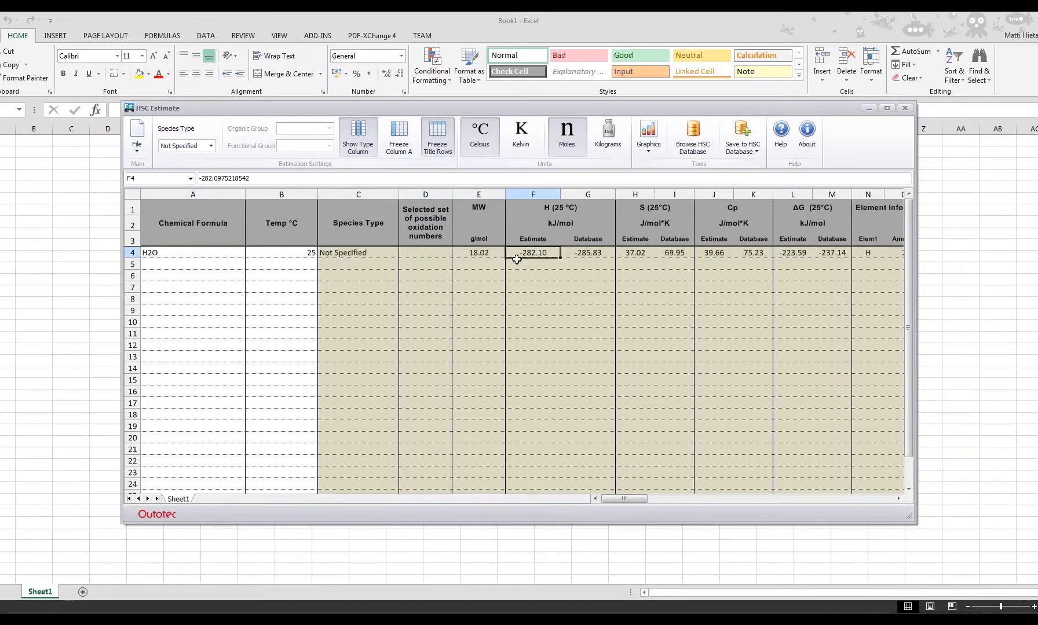
{"action": "left_click_drag", "start_coordinate": [535, 238], "coordinate": [670, 253]}
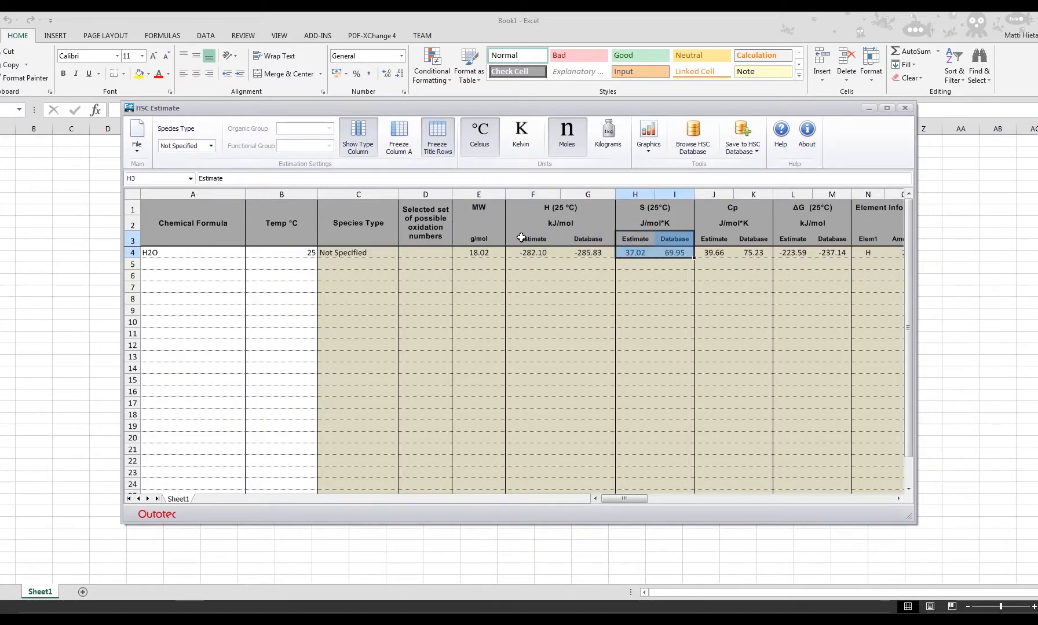
{"action": "left_click_drag", "start_coordinate": [522, 241], "coordinate": [579, 253]}
{"action": "left_click", "coordinate": [540, 239]}
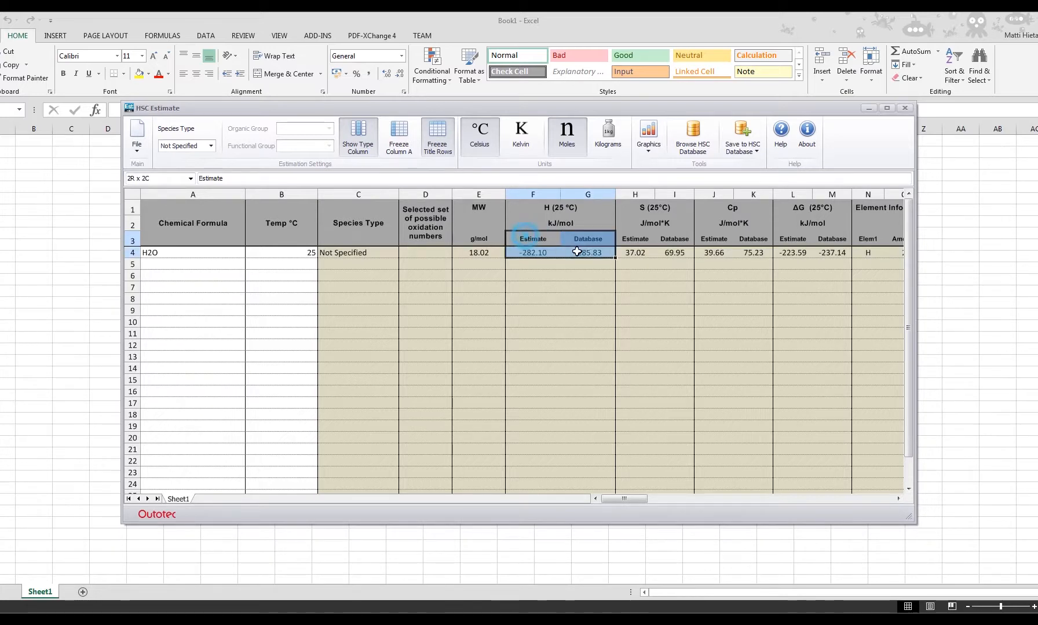
{"action": "left_click_drag", "start_coordinate": [642, 238], "coordinate": [666, 253]}
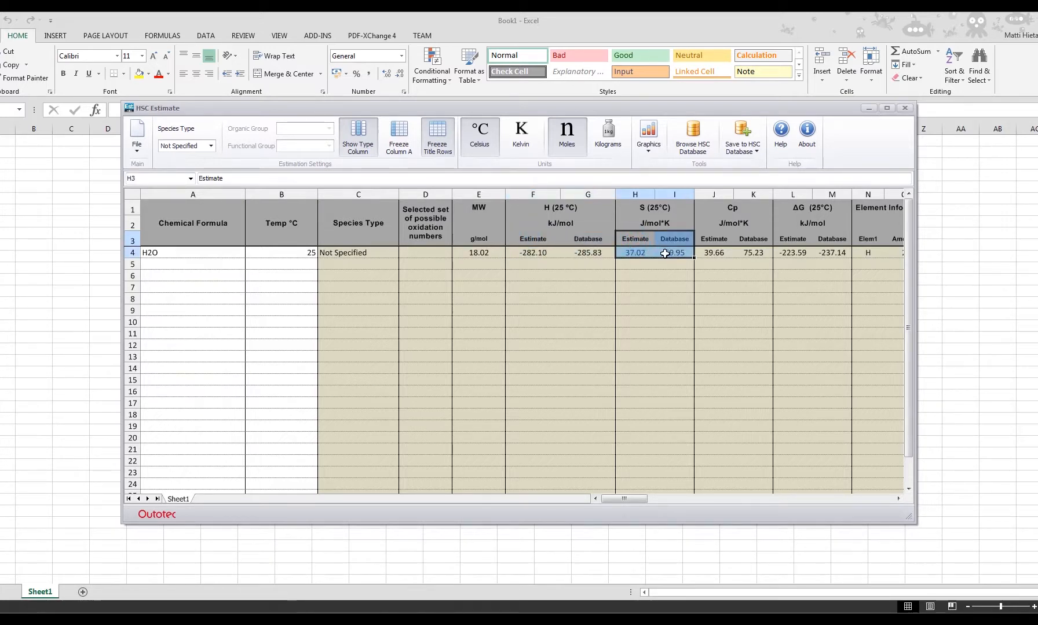
- Set the species type to Inorganic and enter H2O as the chemical formula in cell A5
{"action": "left_click", "coordinate": [198, 253]}
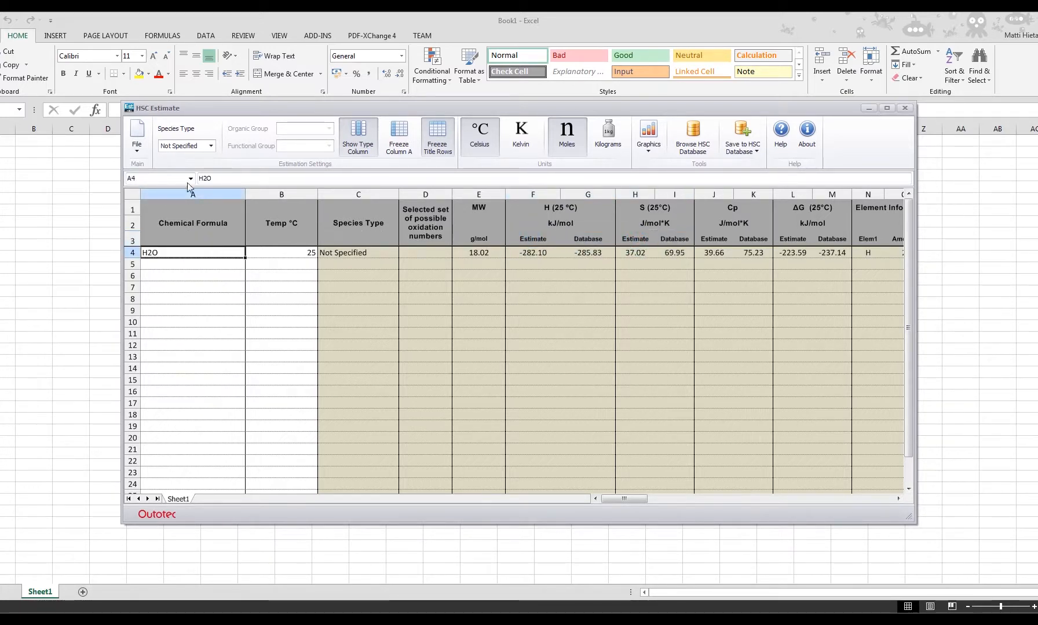
{"action": "left_click", "coordinate": [206, 146]}
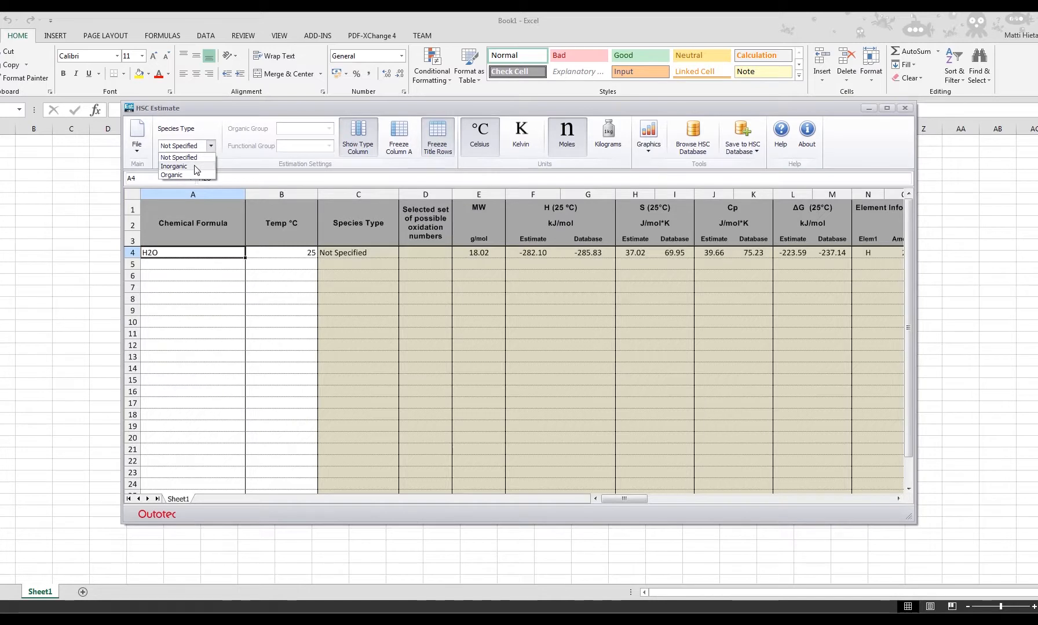
{"action": "left_click", "coordinate": [197, 167]}
{"action": "left_click", "coordinate": [176, 269]}
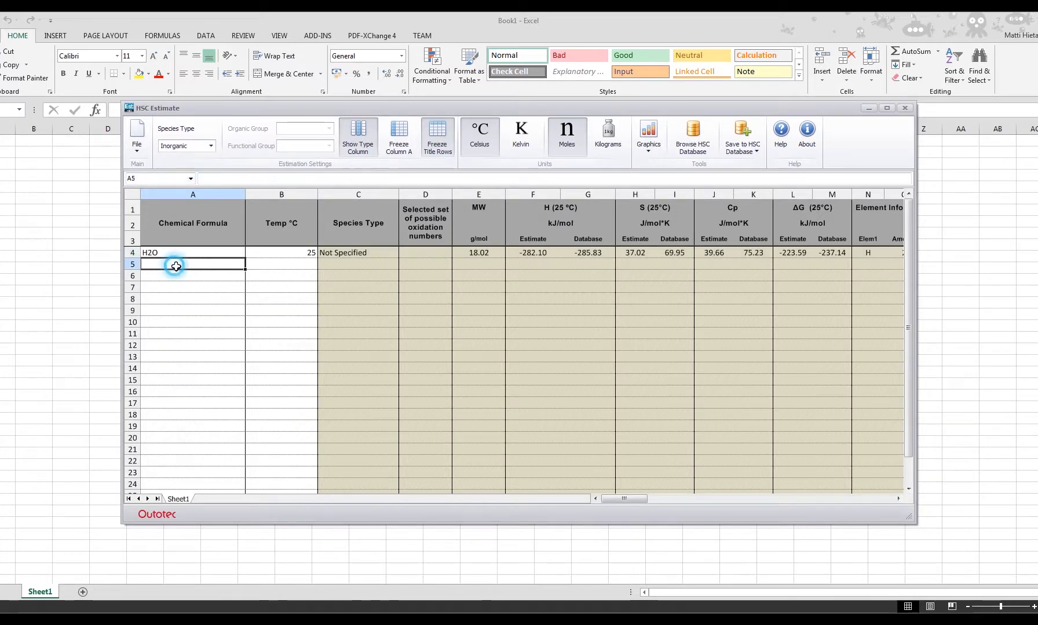
{"action": "type", "text": "H2O"}
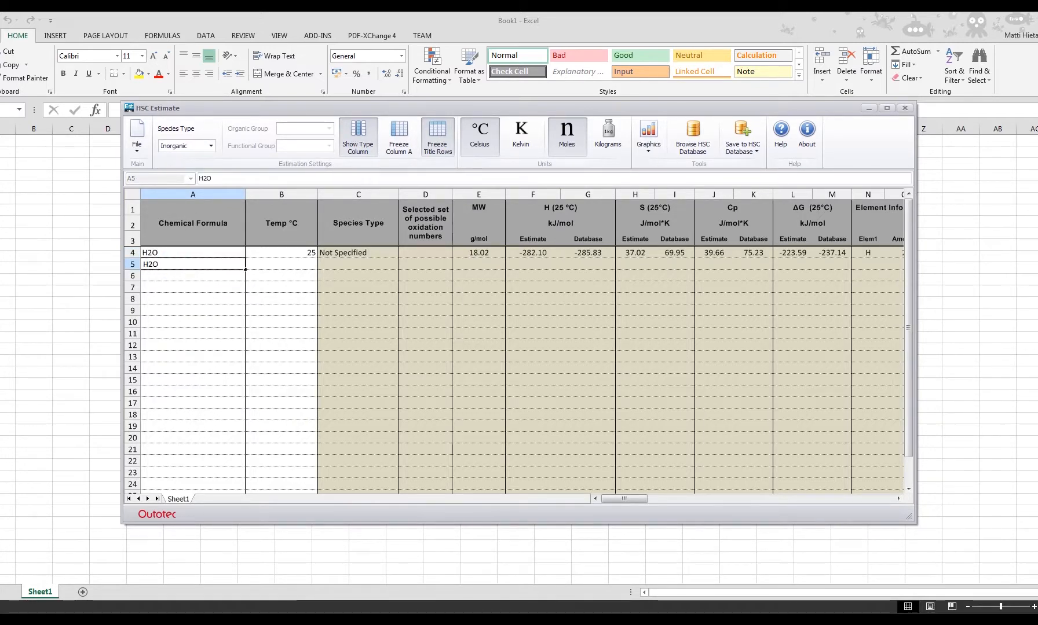
{"action": "key", "text": "Return"}
- Compare the species type and the H, S and Cp estimates of the Inorganic H2O with the Not Specified one
{"action": "left_click", "coordinate": [344, 257]}
{"action": "left_click", "coordinate": [346, 264]}
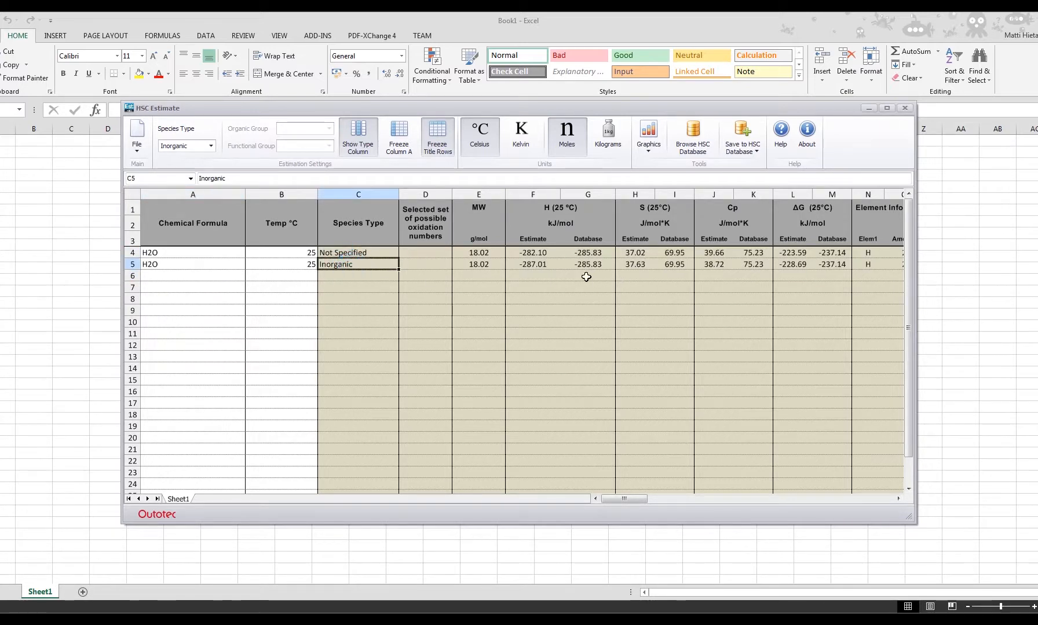
{"action": "left_click", "coordinate": [537, 265]}
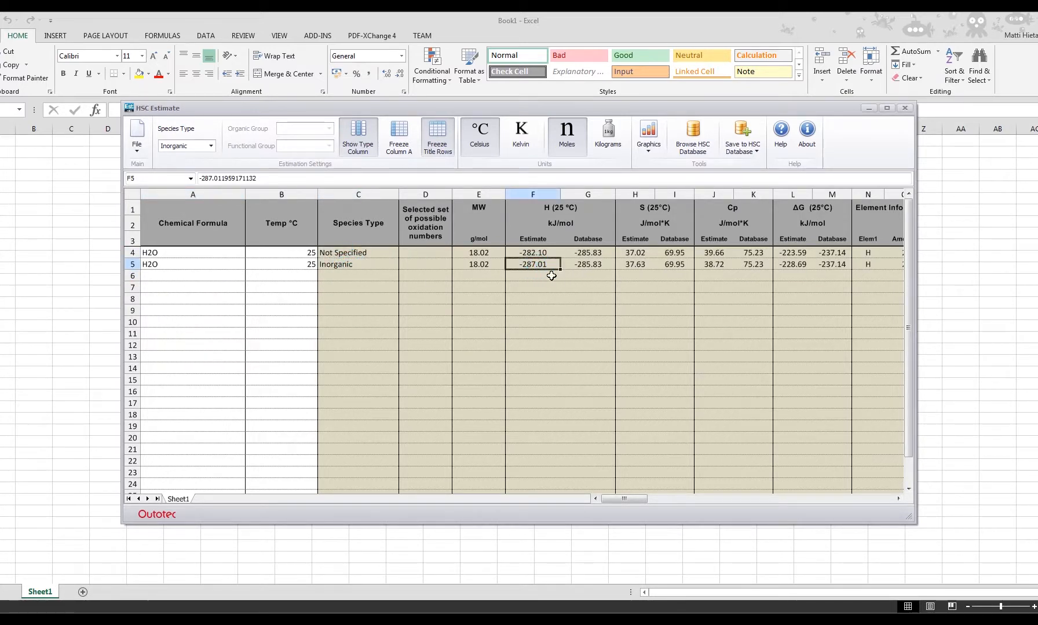
{"action": "left_click", "coordinate": [580, 267]}
{"action": "left_click", "coordinate": [550, 265]}
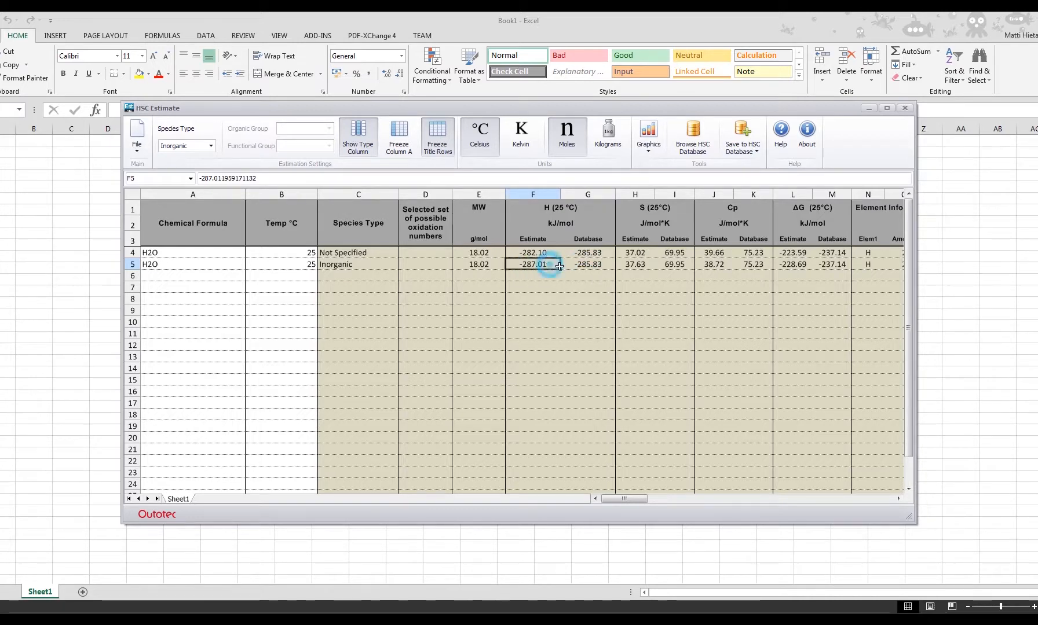
{"action": "left_click", "coordinate": [638, 267]}
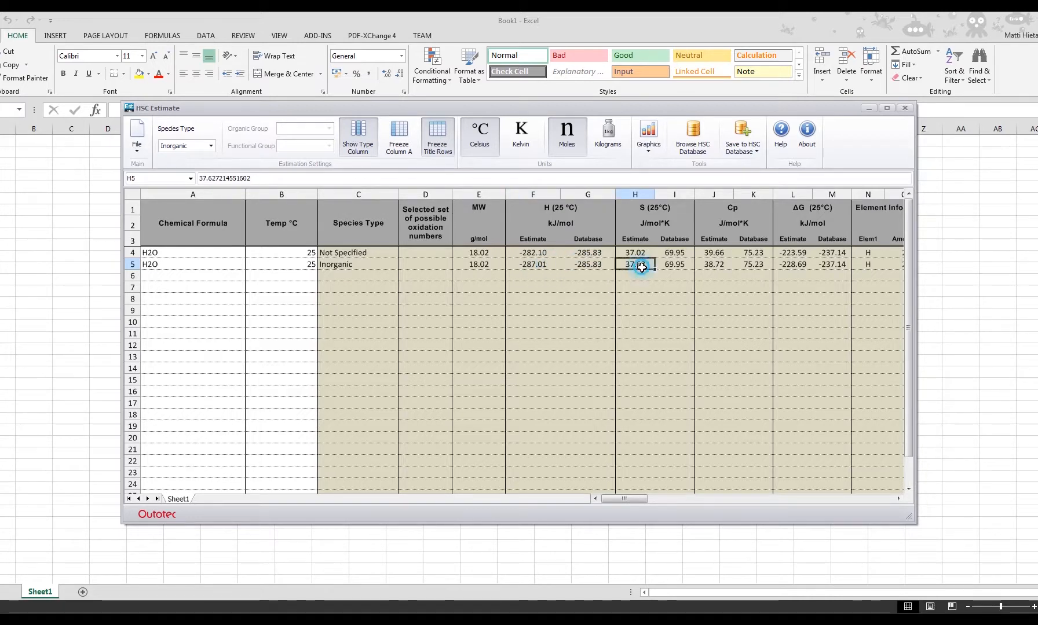
{"action": "left_click", "coordinate": [672, 265]}
{"action": "left_click", "coordinate": [709, 265]}
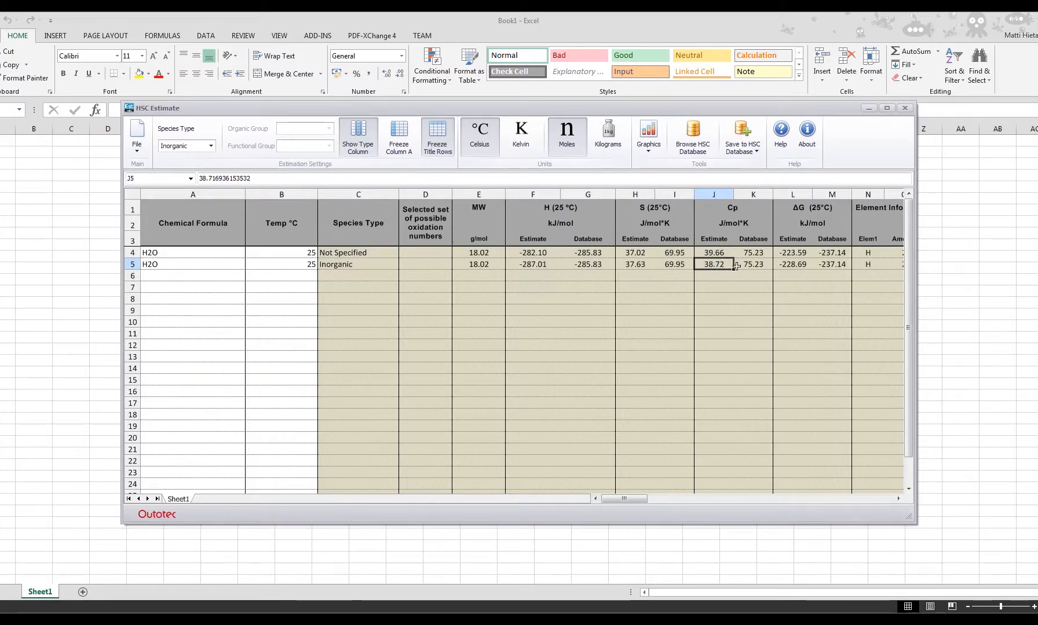
{"action": "left_click", "coordinate": [345, 277]}
- Review the available species types and set the species type back to Not Specified
{"action": "left_click", "coordinate": [198, 263]}
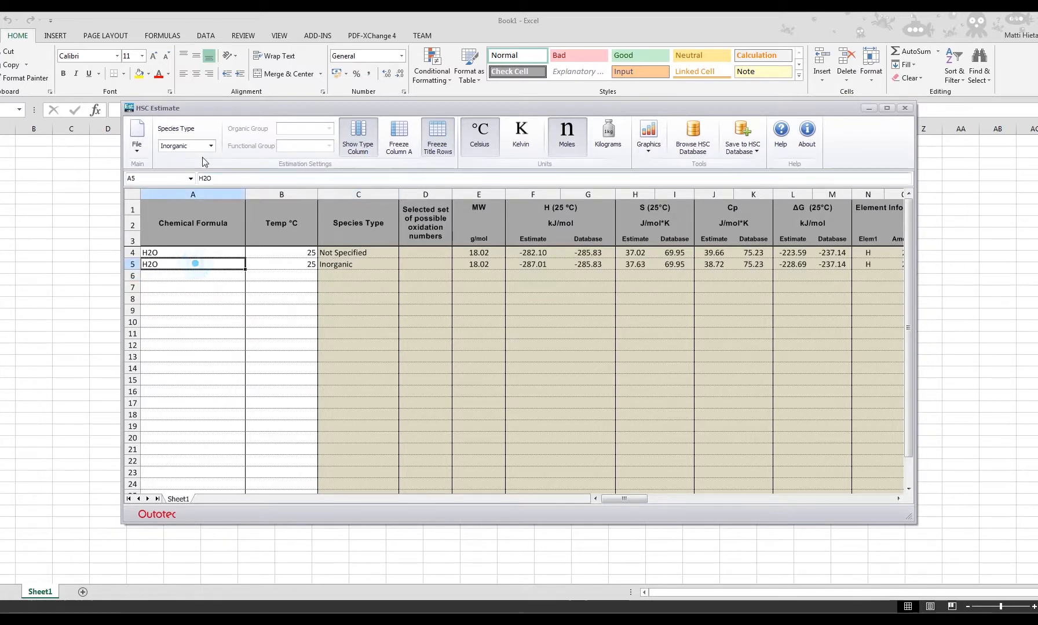
{"action": "left_click", "coordinate": [209, 146]}
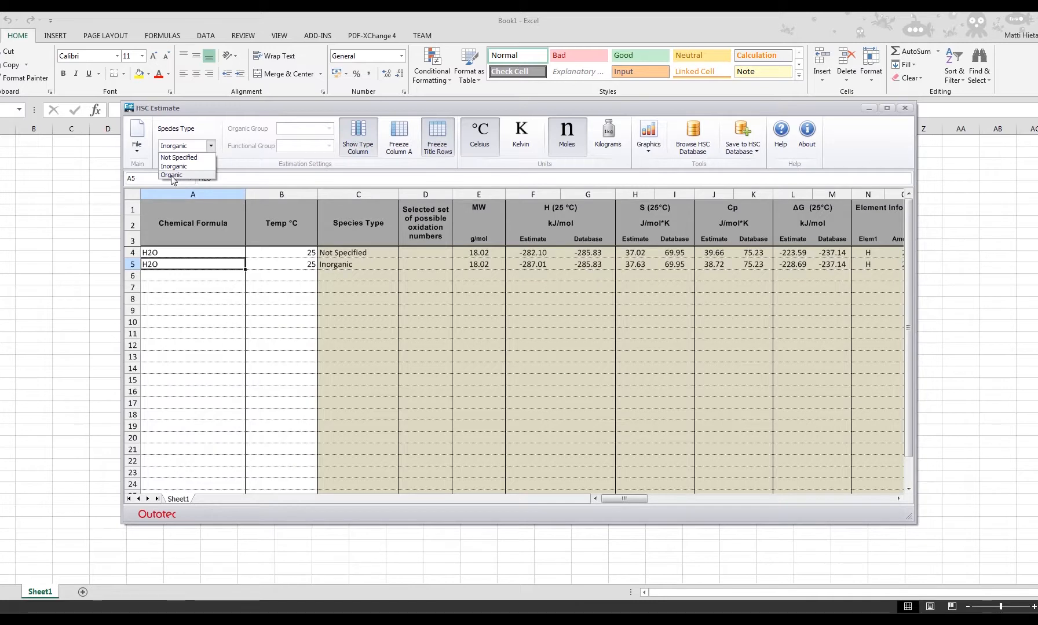
{"action": "left_click", "coordinate": [178, 131]}
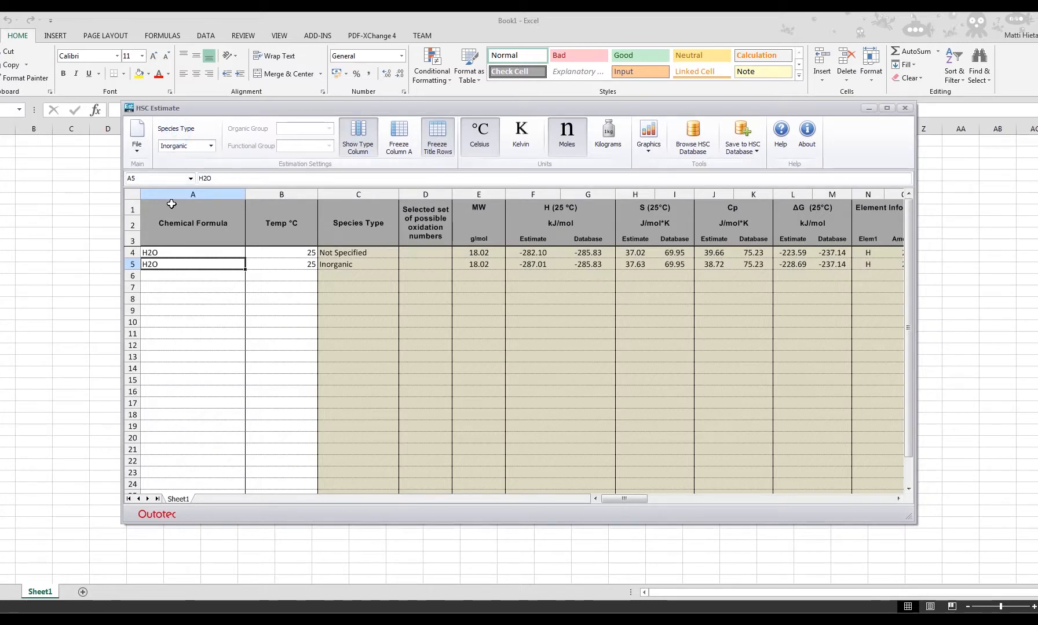
{"action": "left_click", "coordinate": [211, 146]}
{"action": "left_click", "coordinate": [194, 153]}
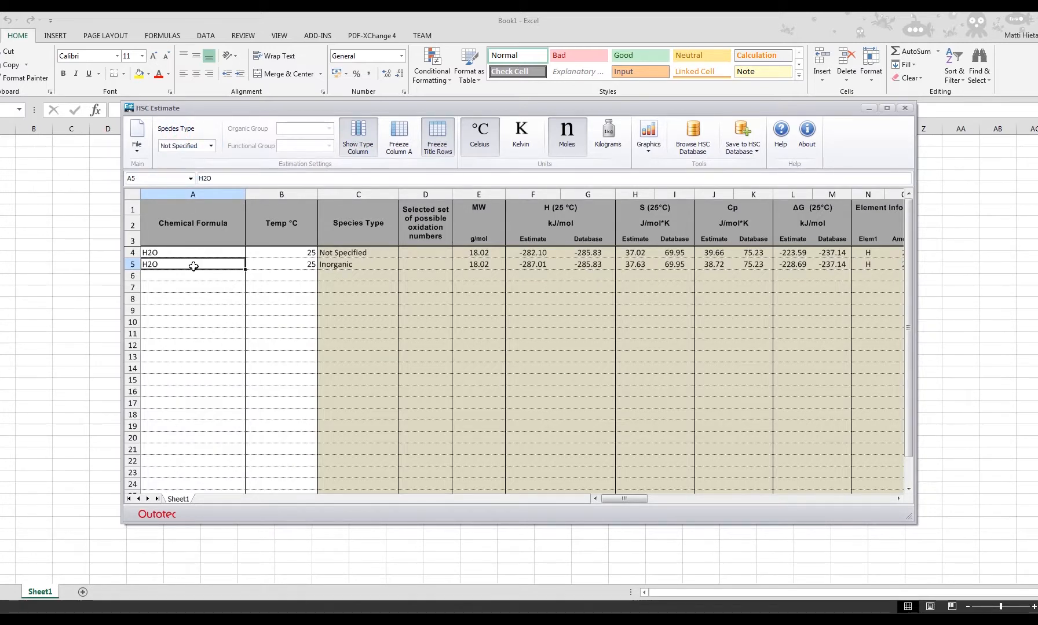
- Enter PoO as an Inorganic species in the chemical formula cell A6
{"action": "key", "text": "Down"}
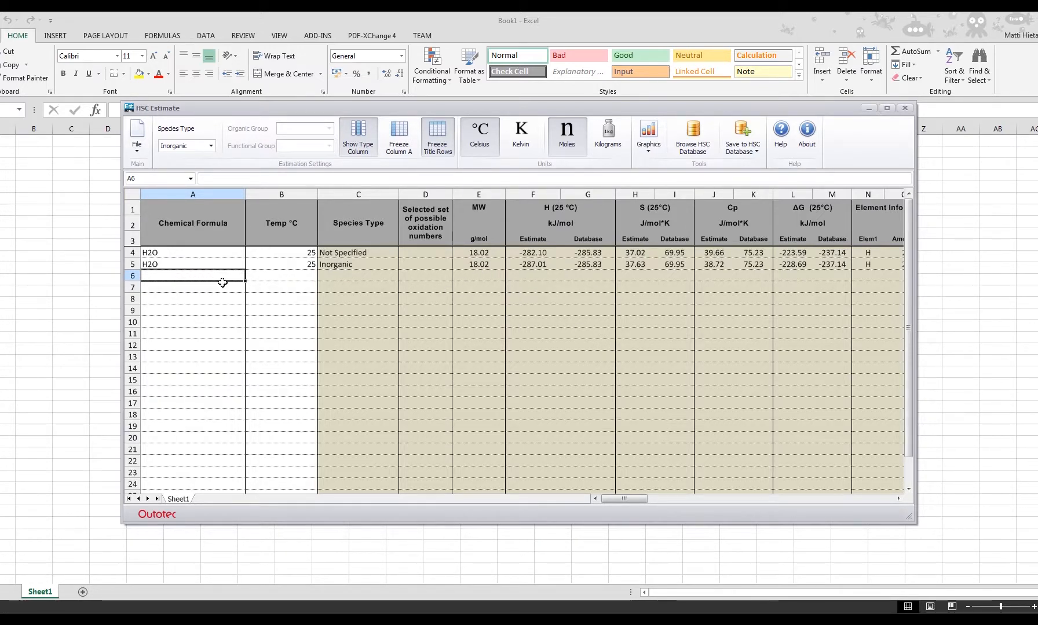
{"action": "type", "text": "PoO"}
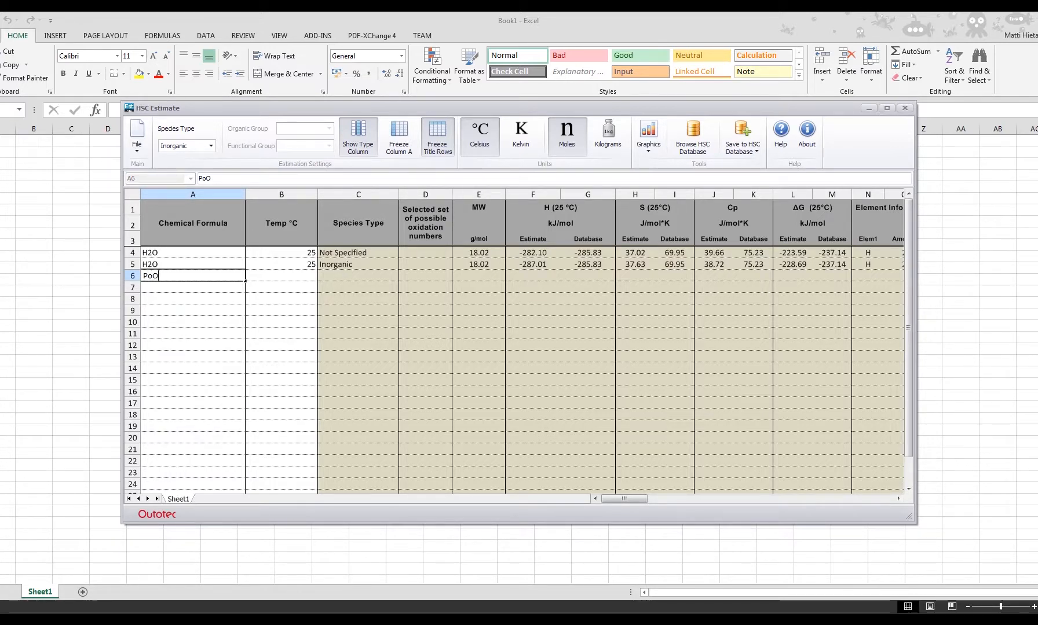
{"action": "key", "text": "Return"}
{"action": "key", "text": "Up"}
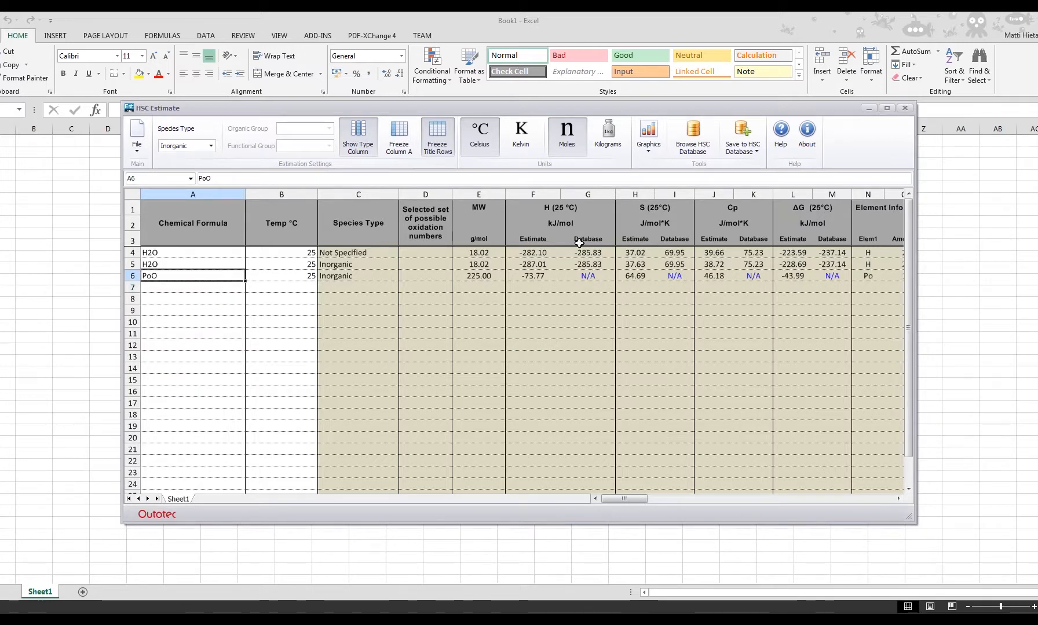
- Check the database and estimated H, S and Cp values and the species type of PoO in row 6
{"action": "left_click", "coordinate": [596, 276]}
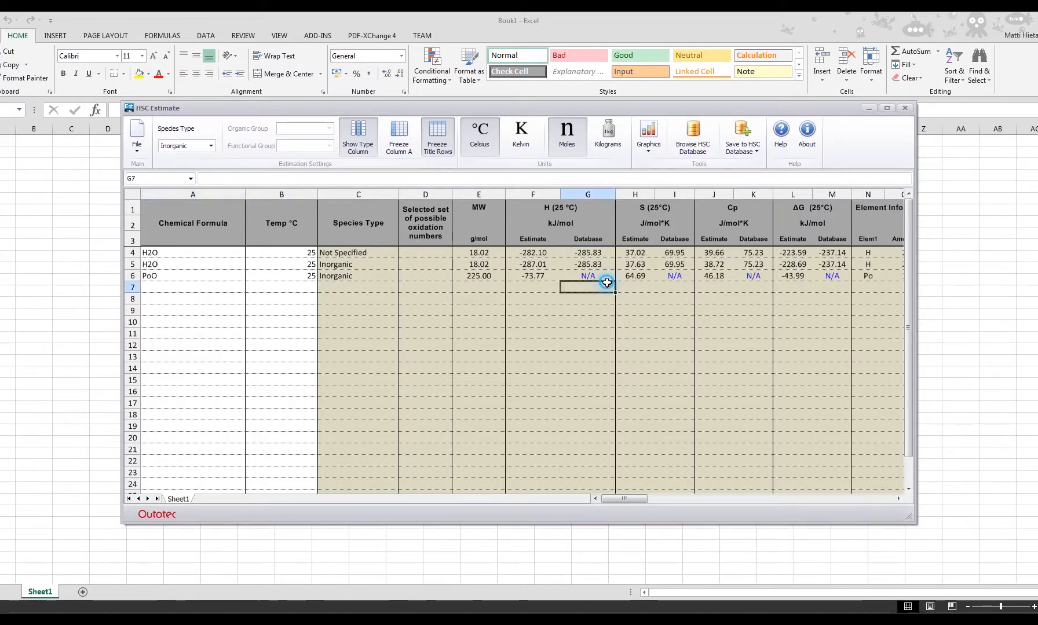
{"action": "left_click", "coordinate": [674, 275]}
{"action": "left_click", "coordinate": [752, 275]}
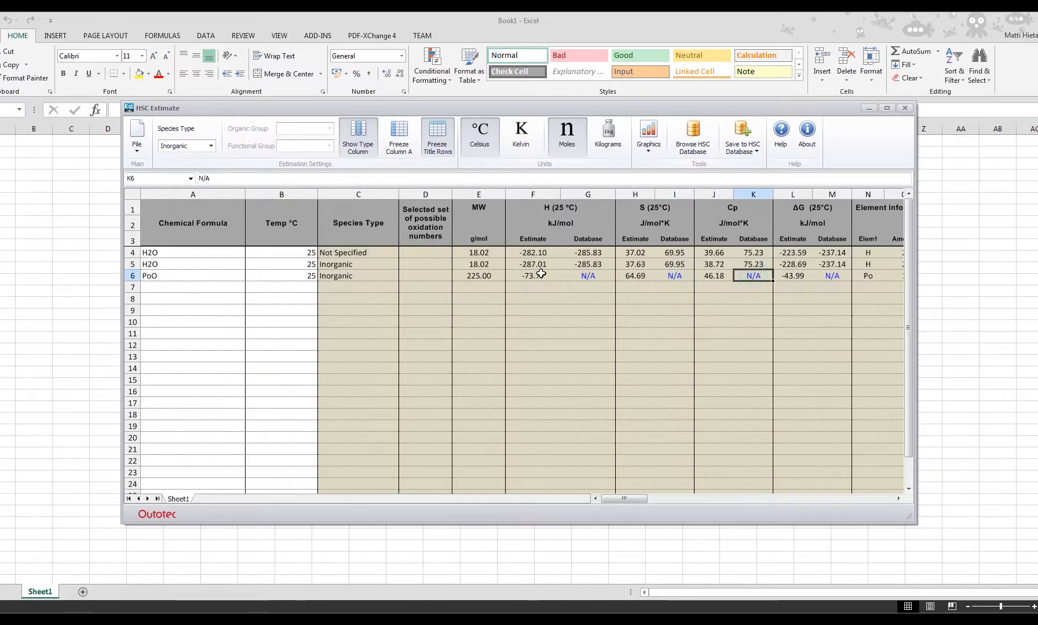
{"action": "left_click", "coordinate": [513, 278]}
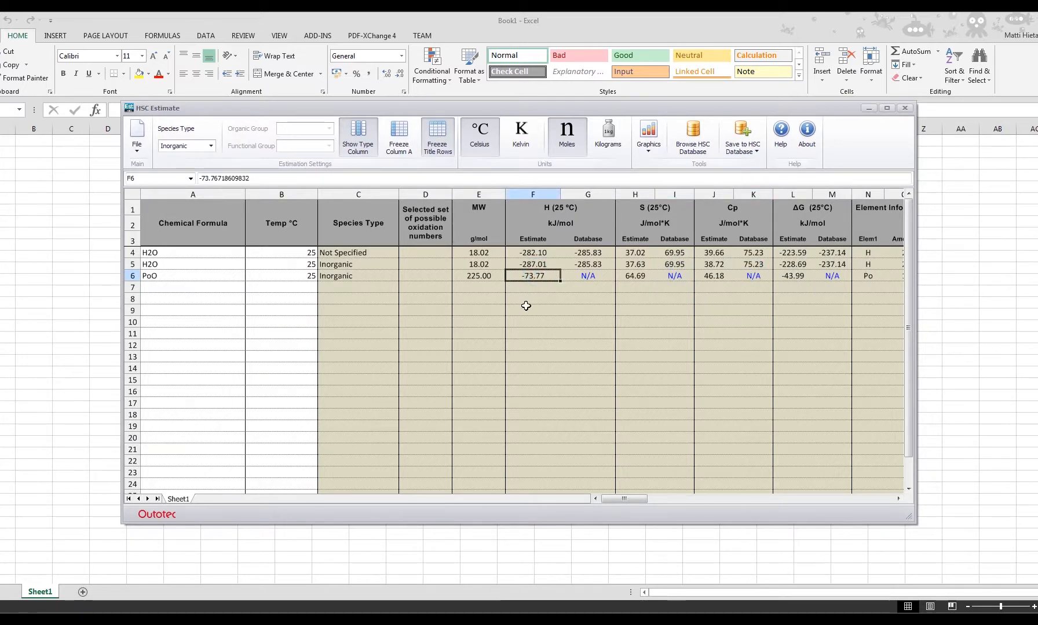
{"action": "left_click", "coordinate": [631, 278]}
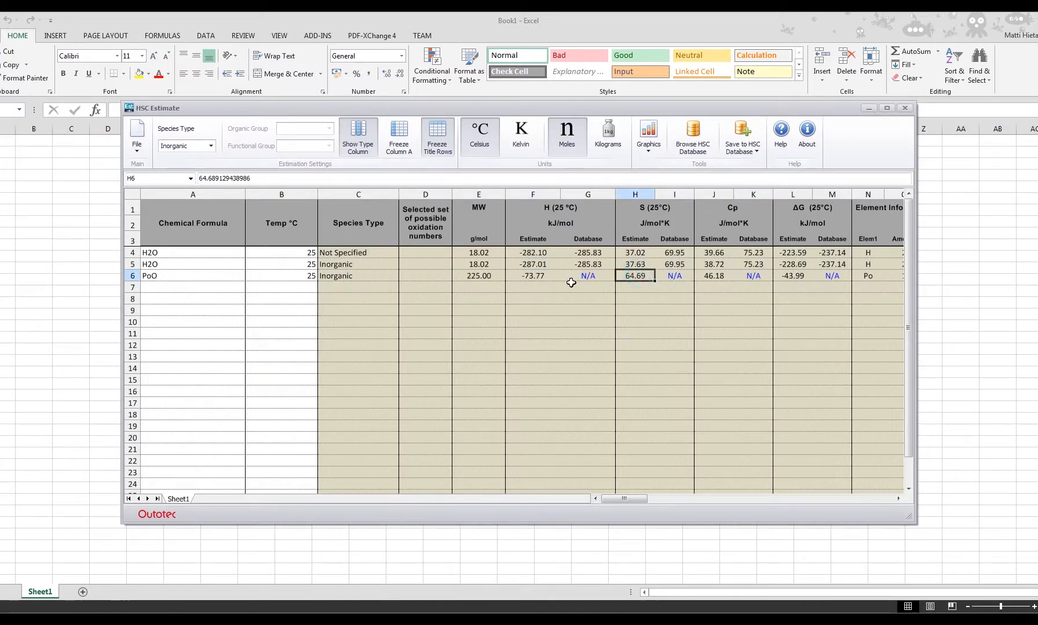
{"action": "left_click", "coordinate": [724, 274]}
{"action": "left_click", "coordinate": [633, 276]}
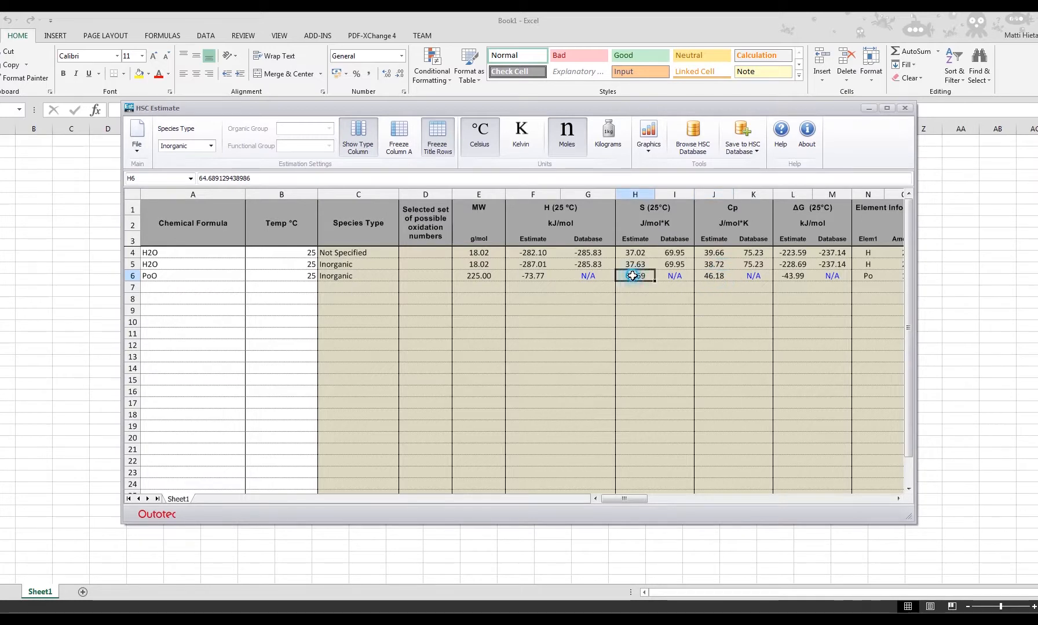
{"action": "left_click", "coordinate": [533, 276]}
{"action": "left_click", "coordinate": [493, 276]}
{"action": "left_click", "coordinate": [370, 276]}
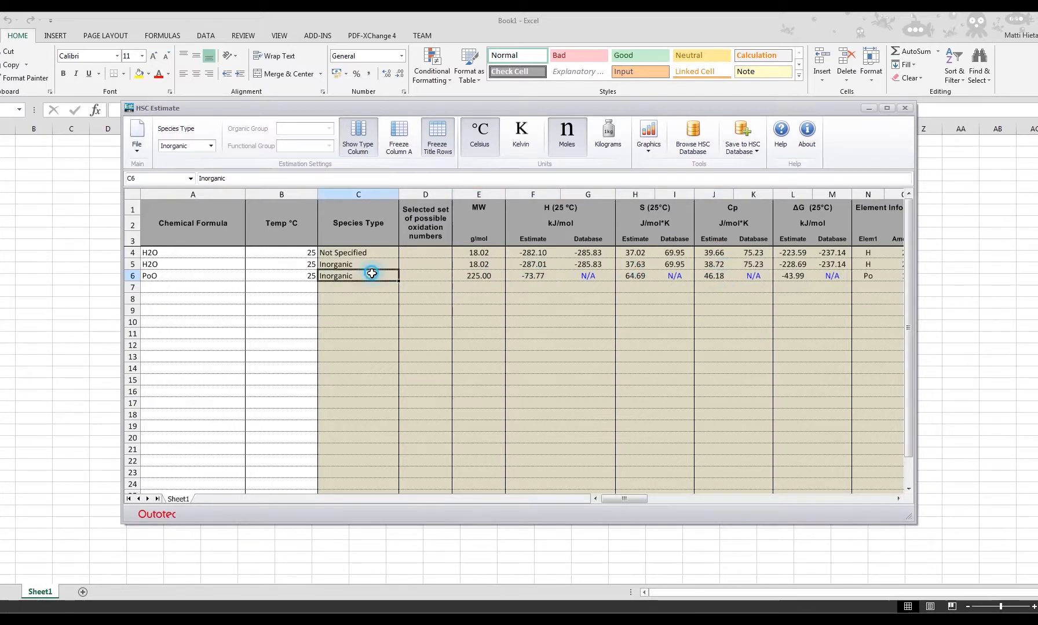
- Send PoO from row 6 to the HSC database as a Cp range with a Tmax of 700 K and 50 steps
{"action": "left_click", "coordinate": [213, 278]}
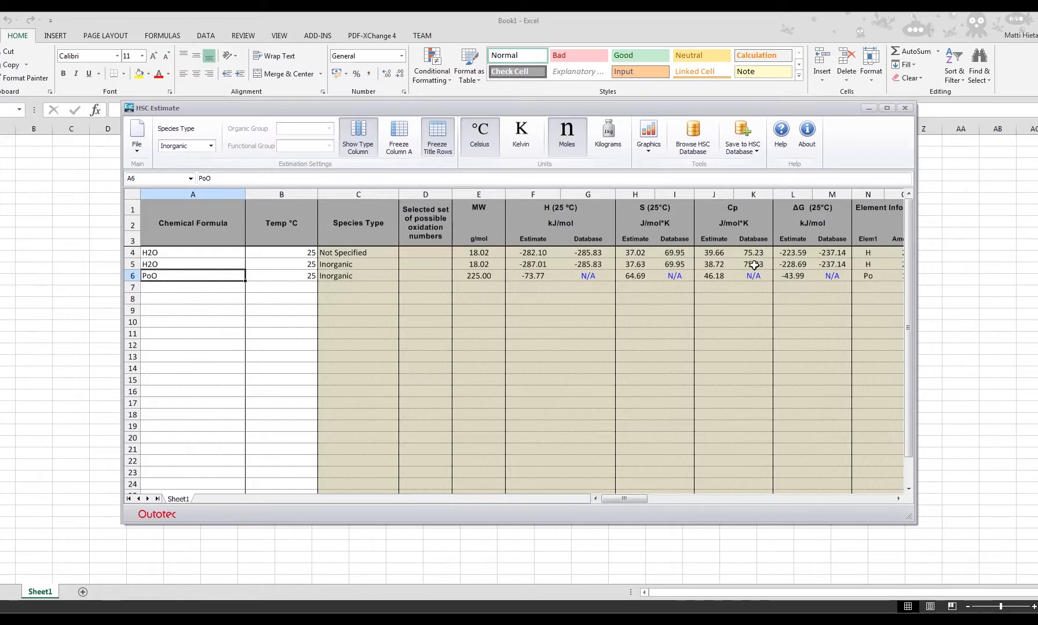
{"action": "left_click", "coordinate": [747, 139]}
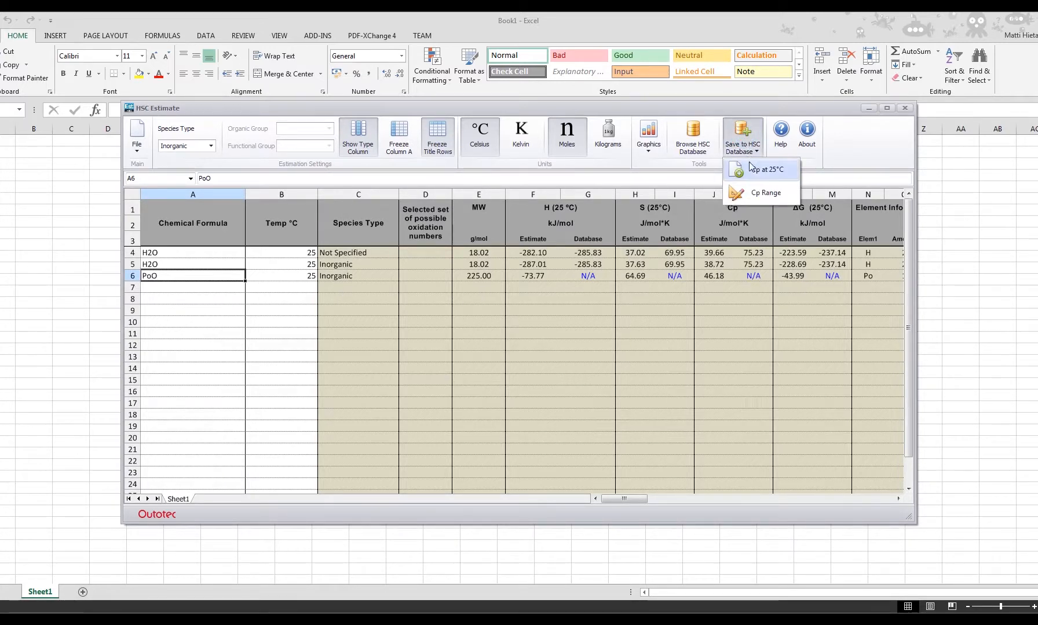
{"action": "left_click", "coordinate": [755, 192]}
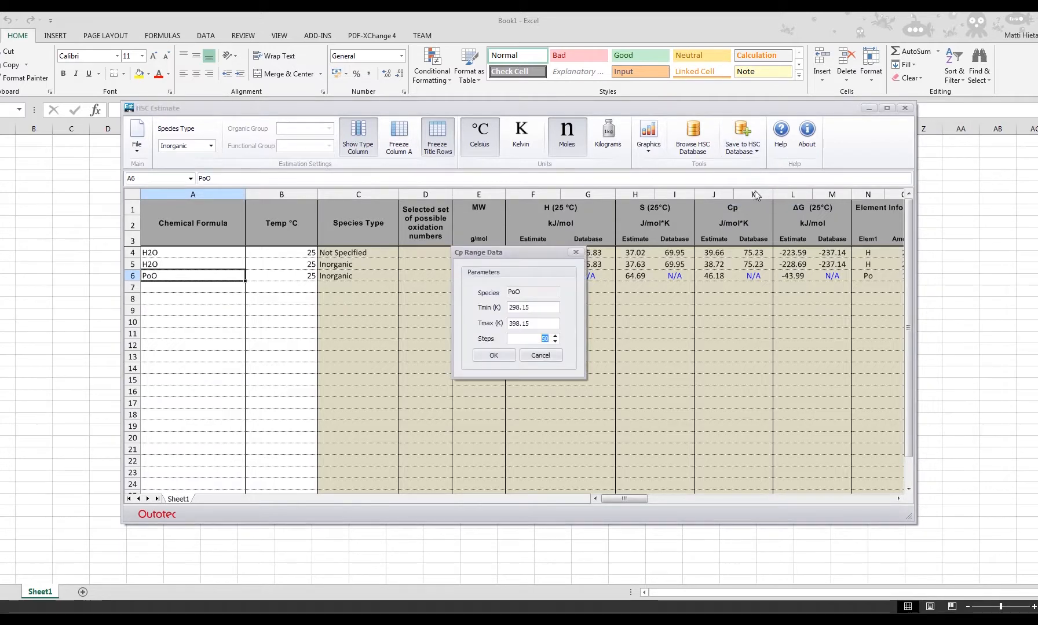
{"action": "double_click", "coordinate": [533, 323]}
{"action": "type", "text": "700"}
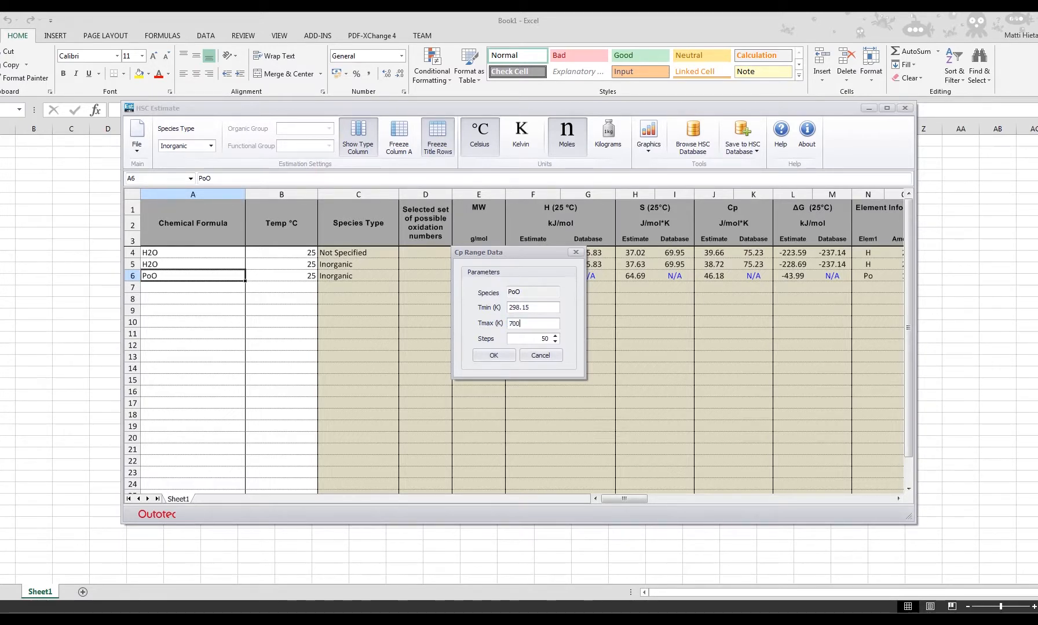
{"action": "left_click", "coordinate": [535, 339]}
{"action": "left_click", "coordinate": [494, 355]}
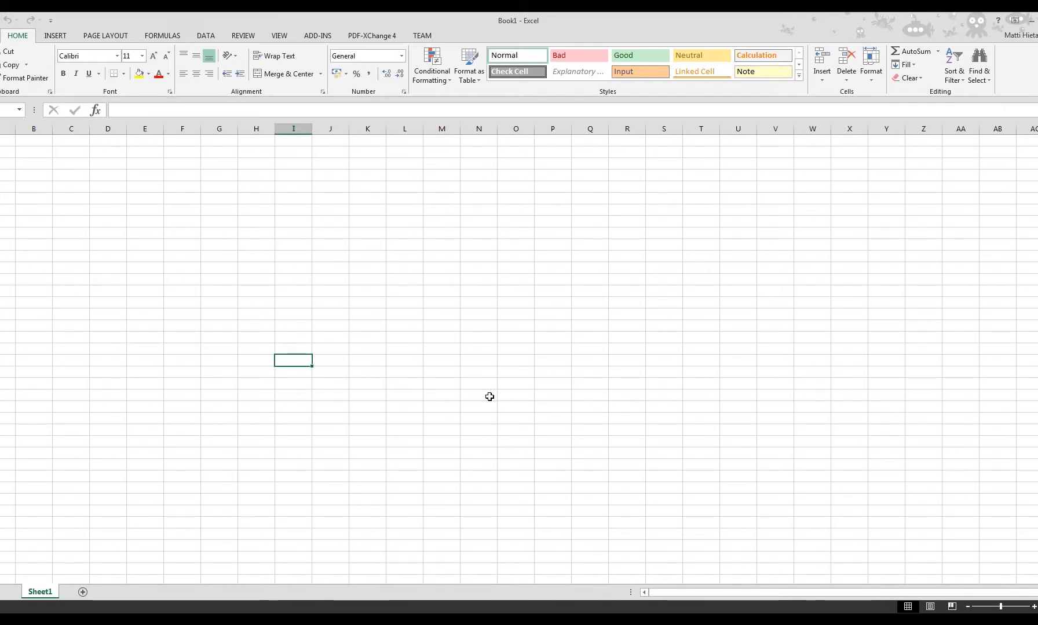
- Switch to the Database Editor and examine the Cp coefficients, enthalpy and entropy filled in for PoO
{"action": "left_click", "coordinate": [547, 599]}
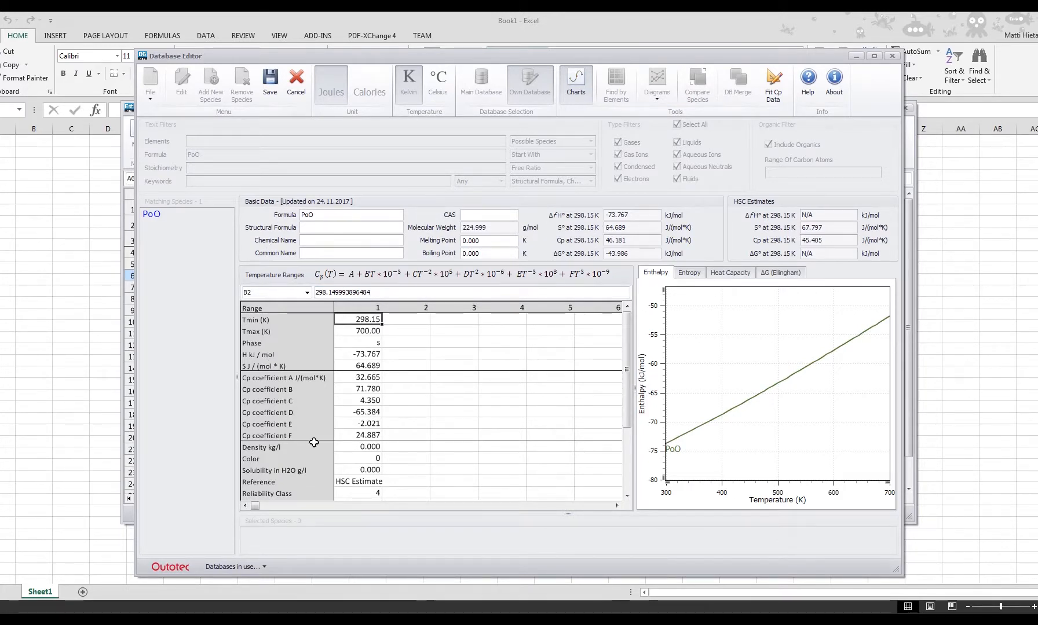
{"action": "left_click", "coordinate": [360, 377]}
{"action": "left_click_drag", "start_coordinate": [360, 377], "coordinate": [363, 424]}
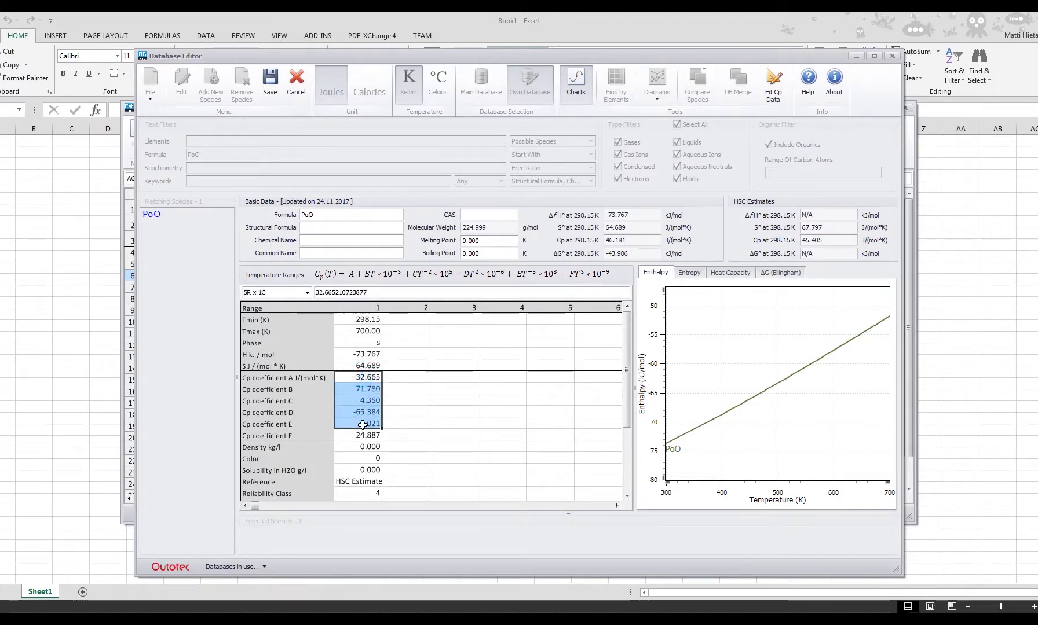
{"action": "left_click", "coordinate": [353, 354]}
{"action": "left_click", "coordinate": [359, 365]}
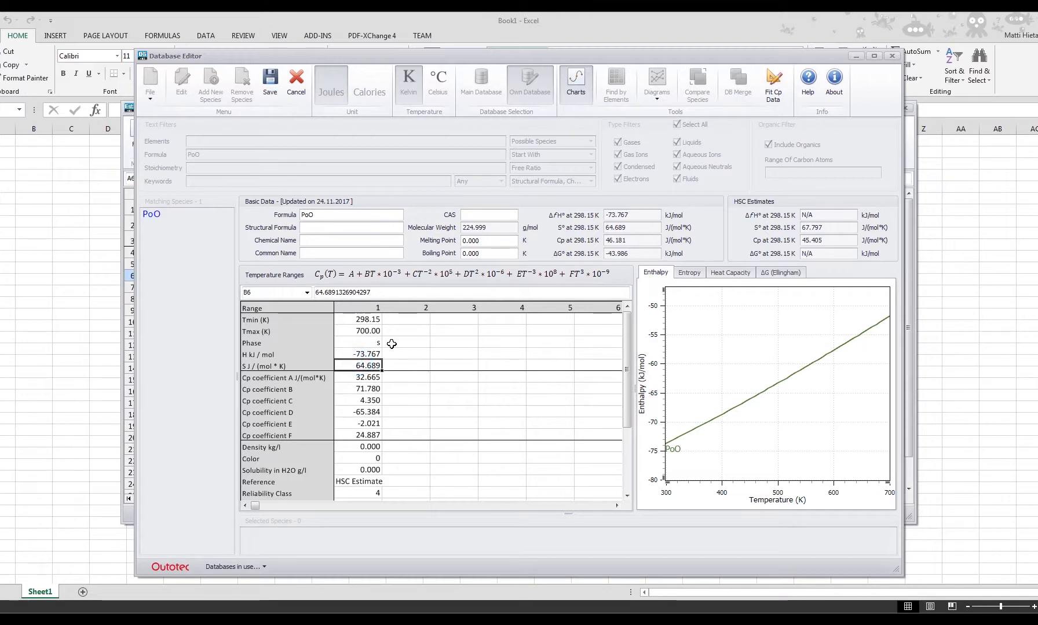
- Review the heat capacity, entropy and enthalpy charts of PoO alongside its coefficient D and S values
{"action": "left_click", "coordinate": [730, 272]}
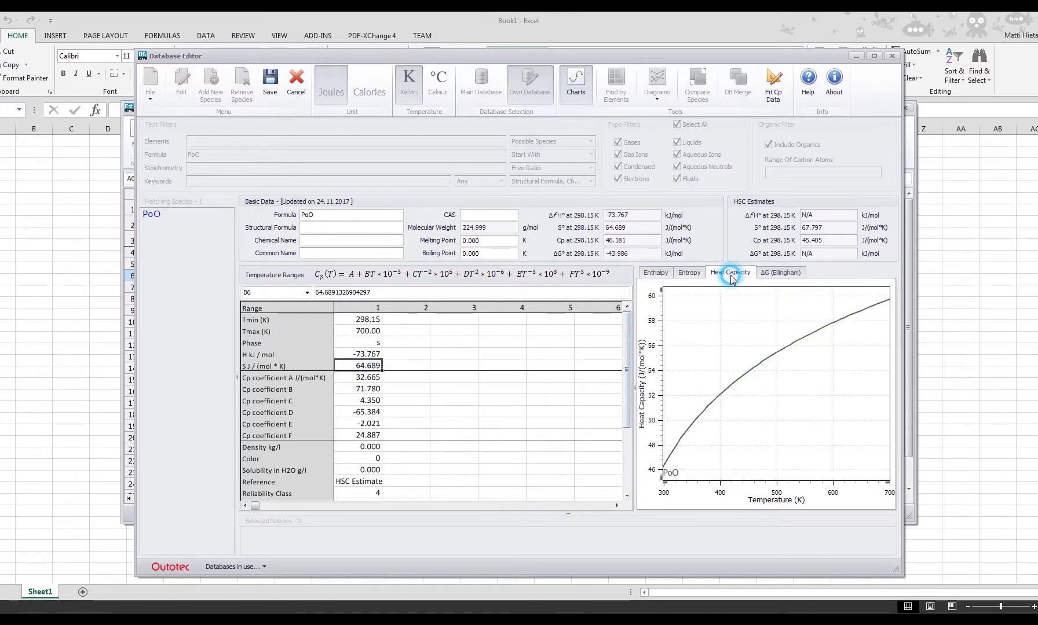
{"action": "left_click", "coordinate": [360, 412]}
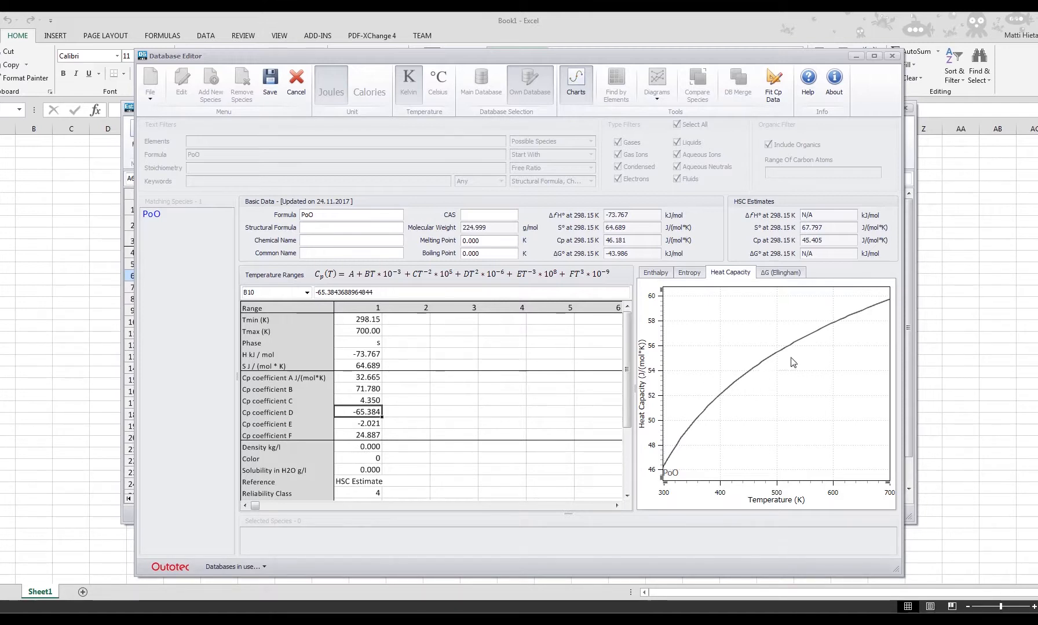
{"action": "left_click", "coordinate": [657, 273]}
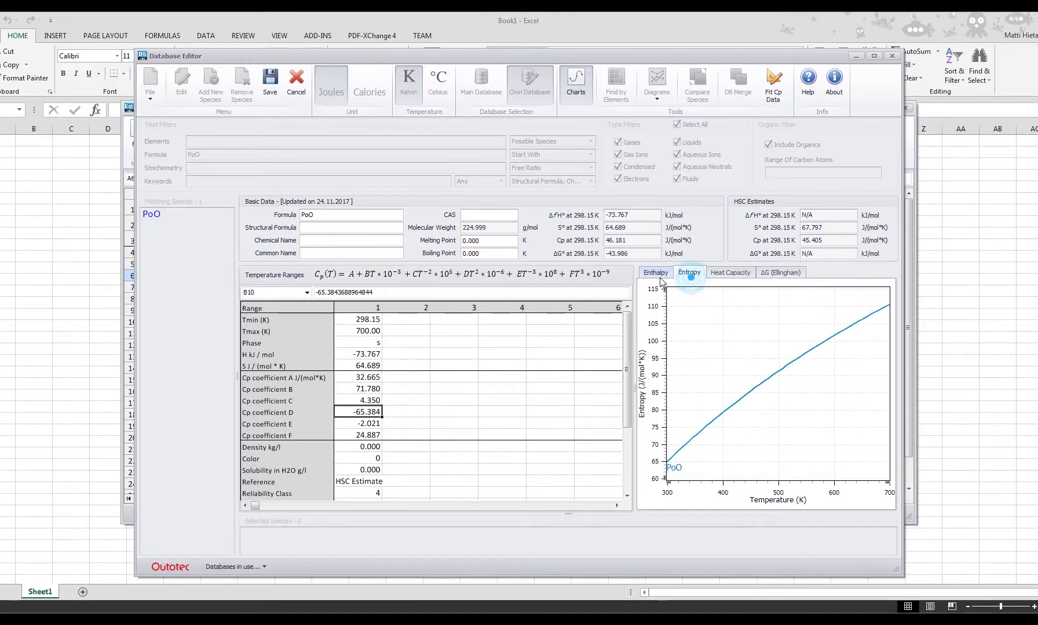
{"action": "left_click", "coordinate": [412, 363]}
{"action": "left_click", "coordinate": [348, 366]}
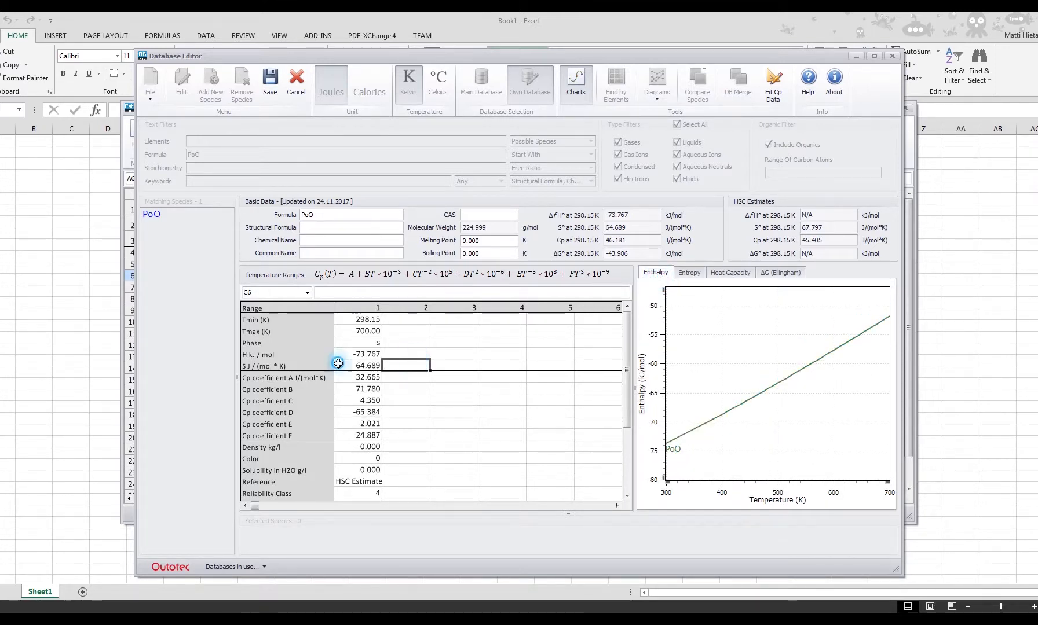
- Save the PoO species to the own database and switch from the estimates to the Reaction Equations module
{"action": "left_click", "coordinate": [270, 81]}
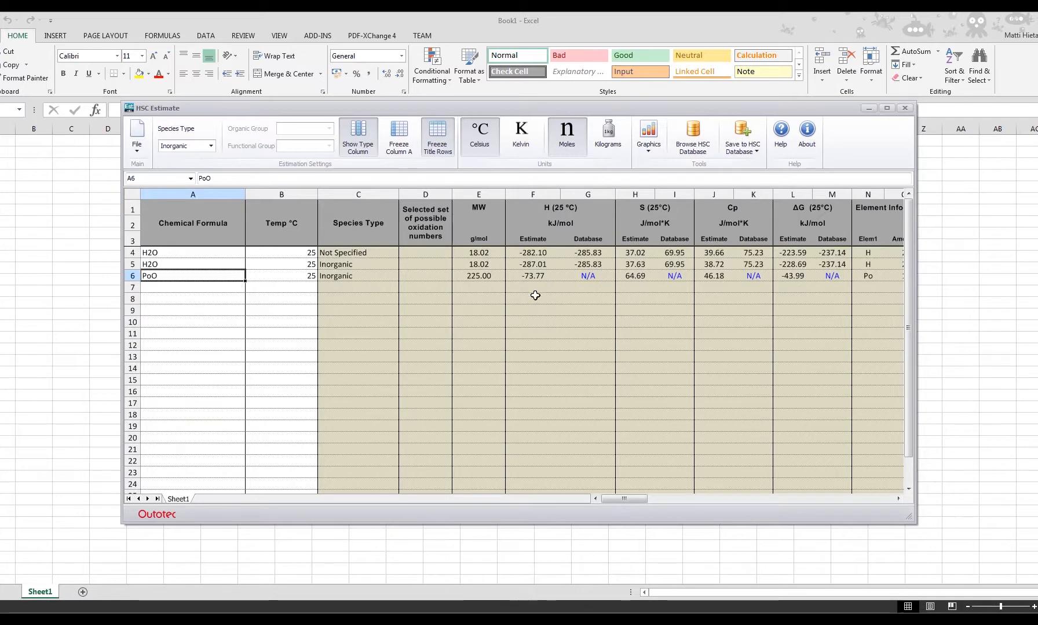
{"action": "left_click", "coordinate": [905, 109]}
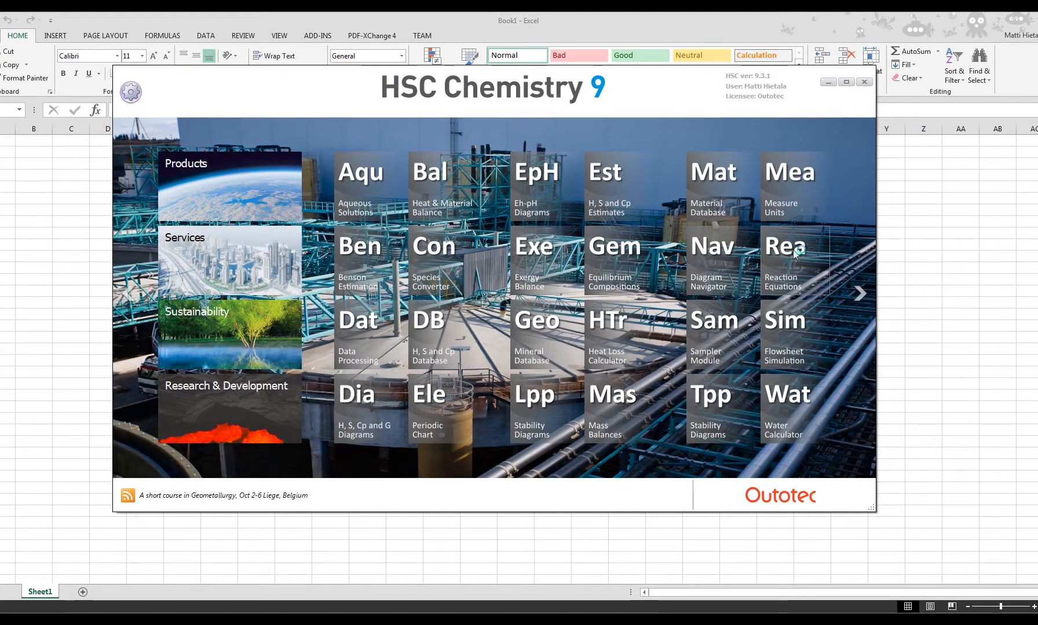
{"action": "left_click", "coordinate": [794, 253]}
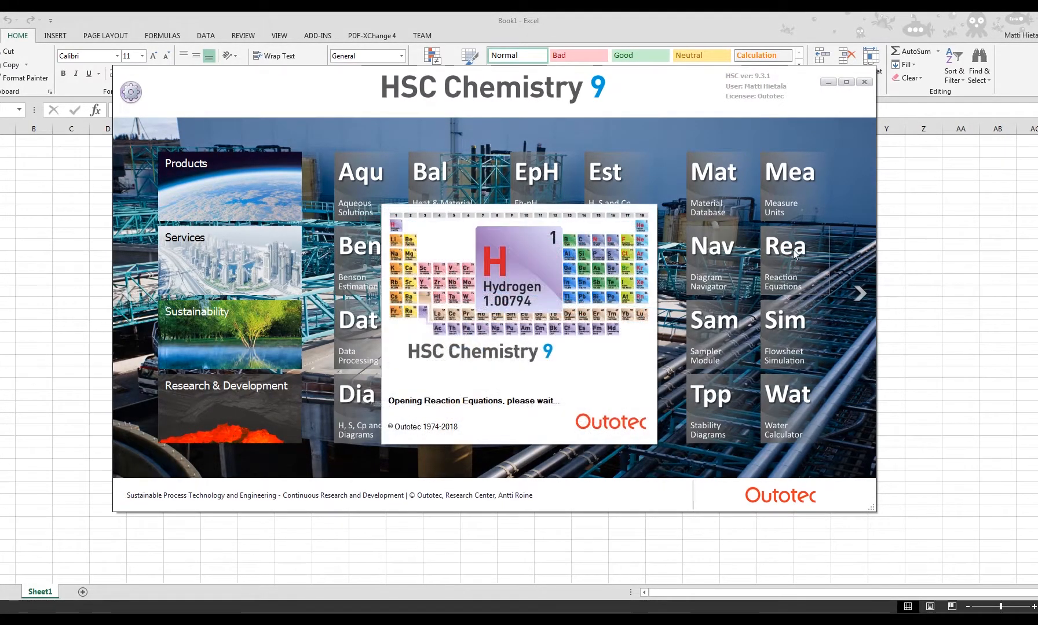